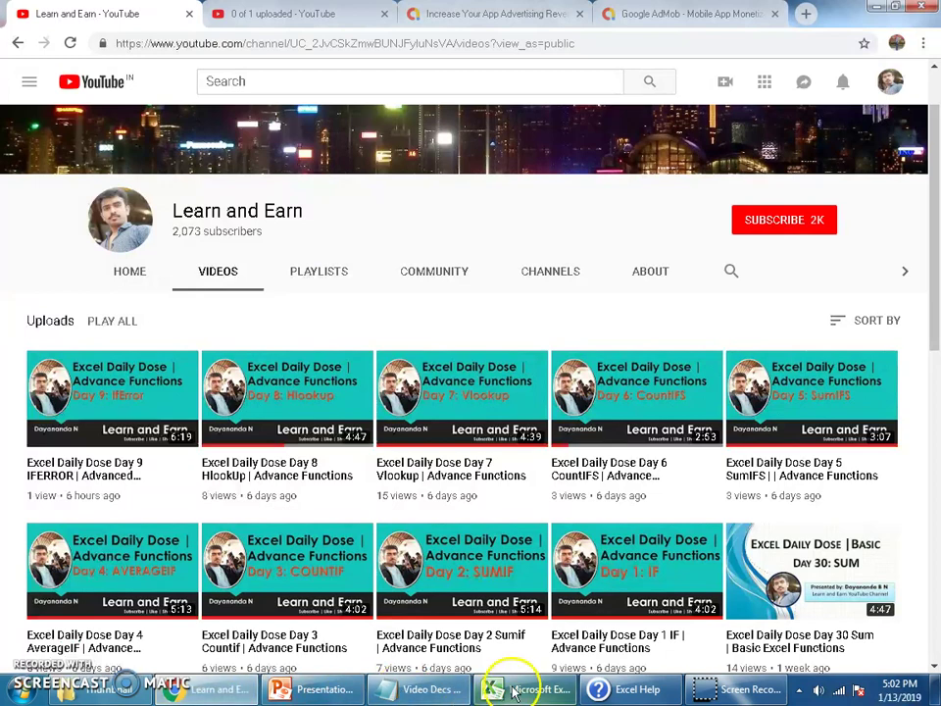
View the Day 11: OR title slide in PowerPoint and return to the Index and Planner workbook in Excel.
left_click(516, 689)
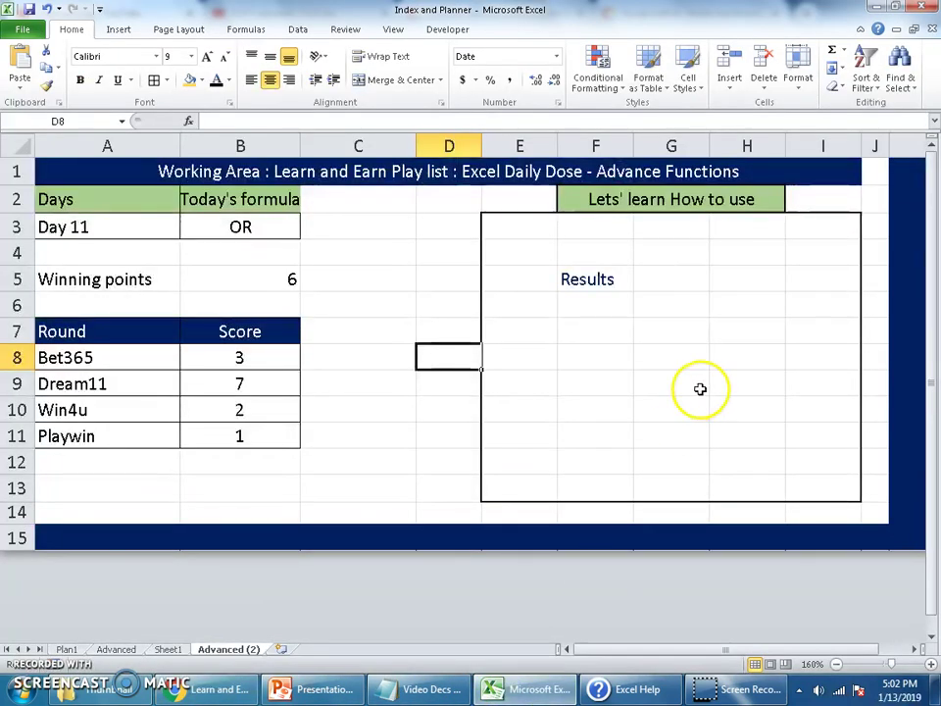
left_click(312, 686)
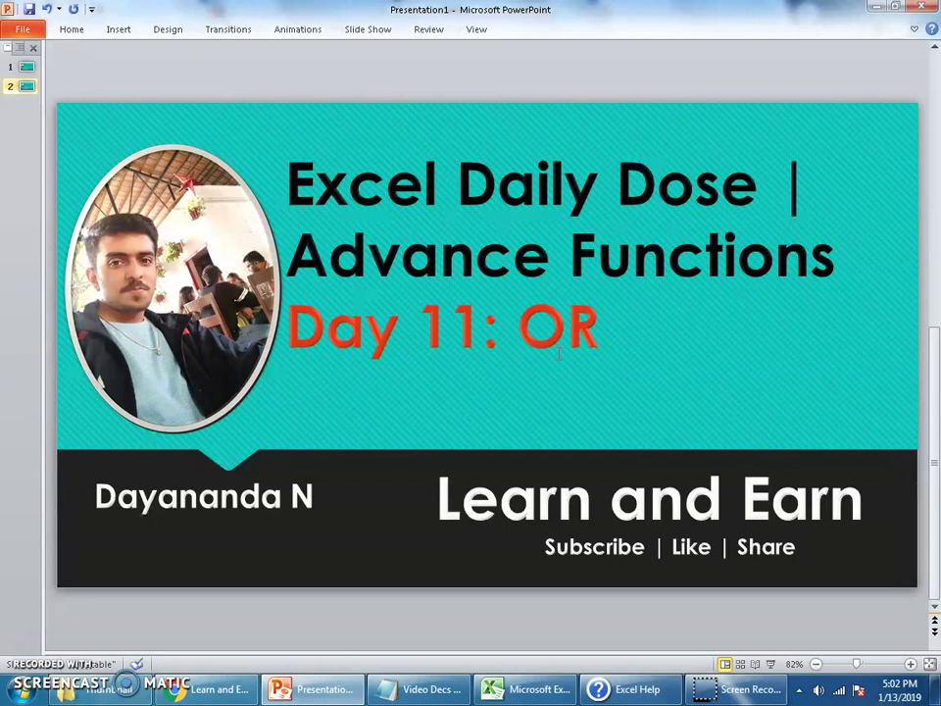
left_click(530, 689)
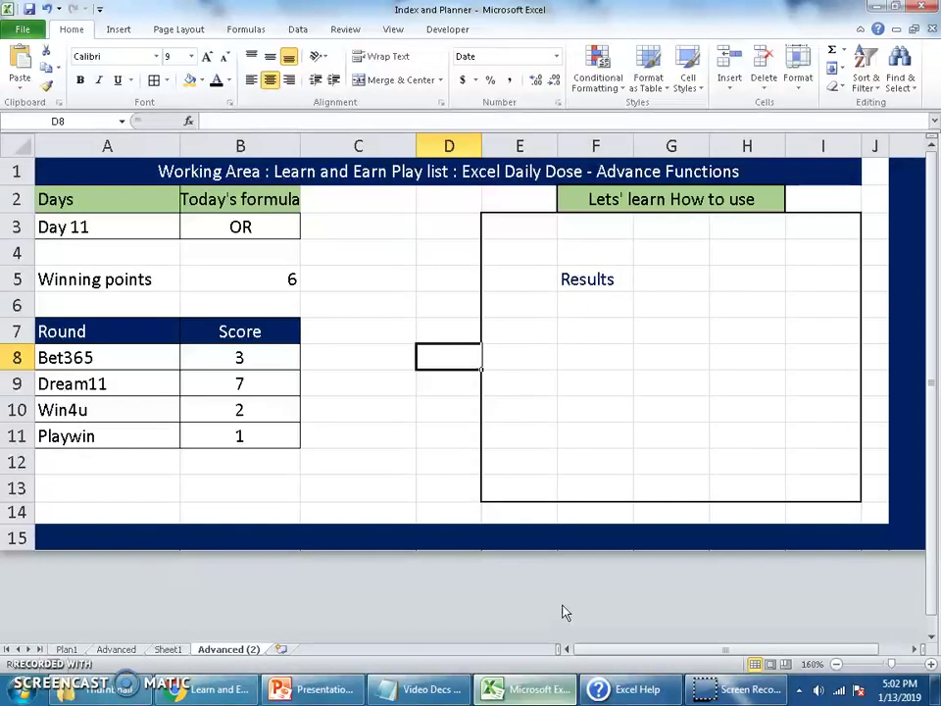
left_click(250, 462)
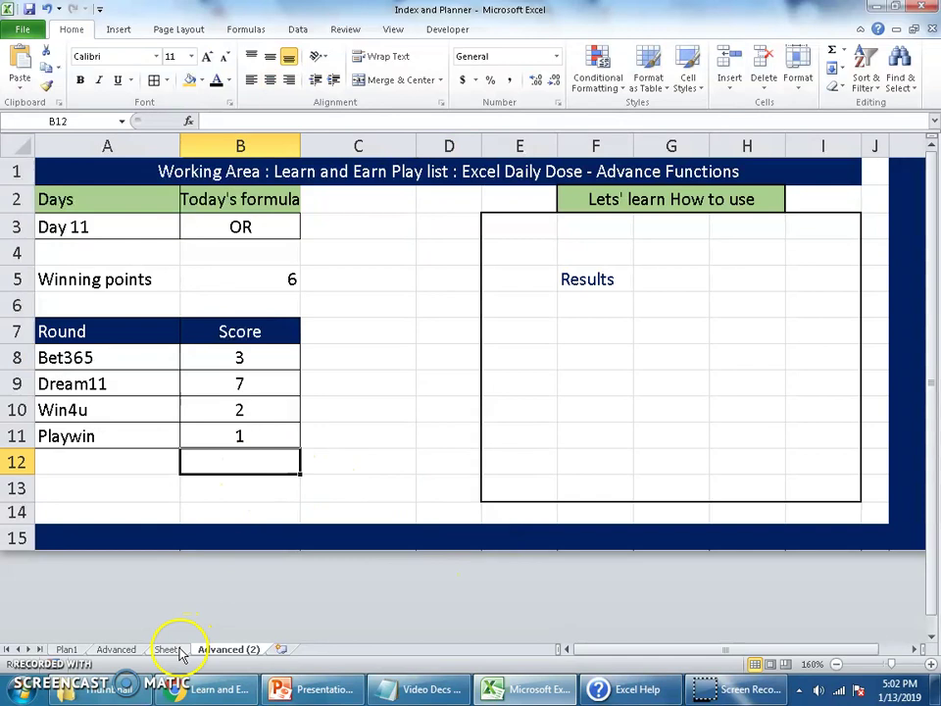
Examine the AND truth table on Sheet1, comparing the TRUE/FALSE input pairs with their results in column D.
left_click(179, 647)
left_click_drag(162, 199, 392, 254)
left_click(786, 280)
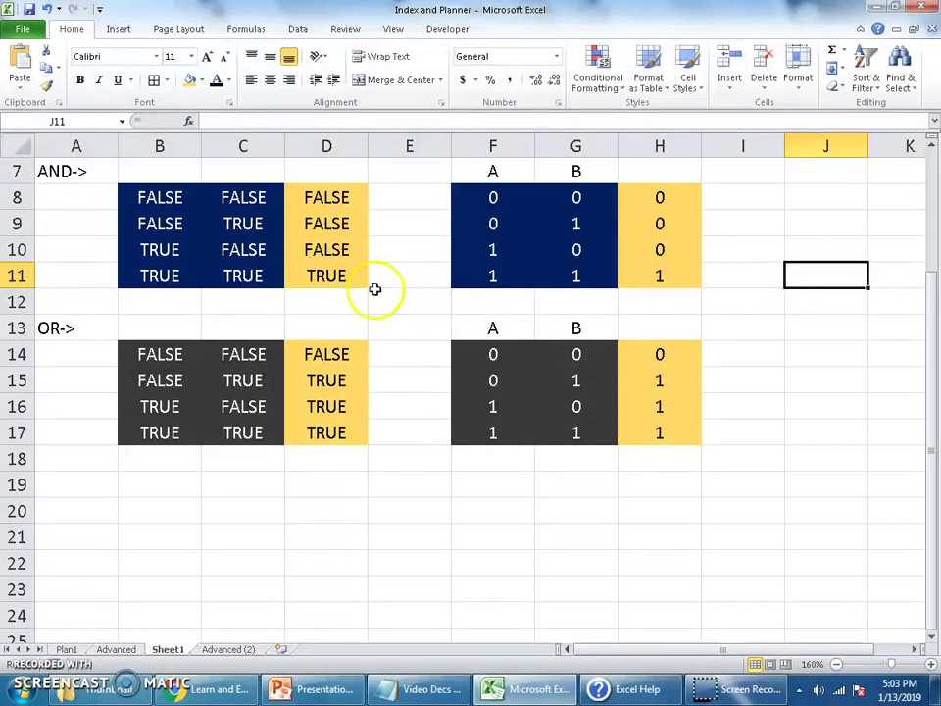
left_click(290, 197)
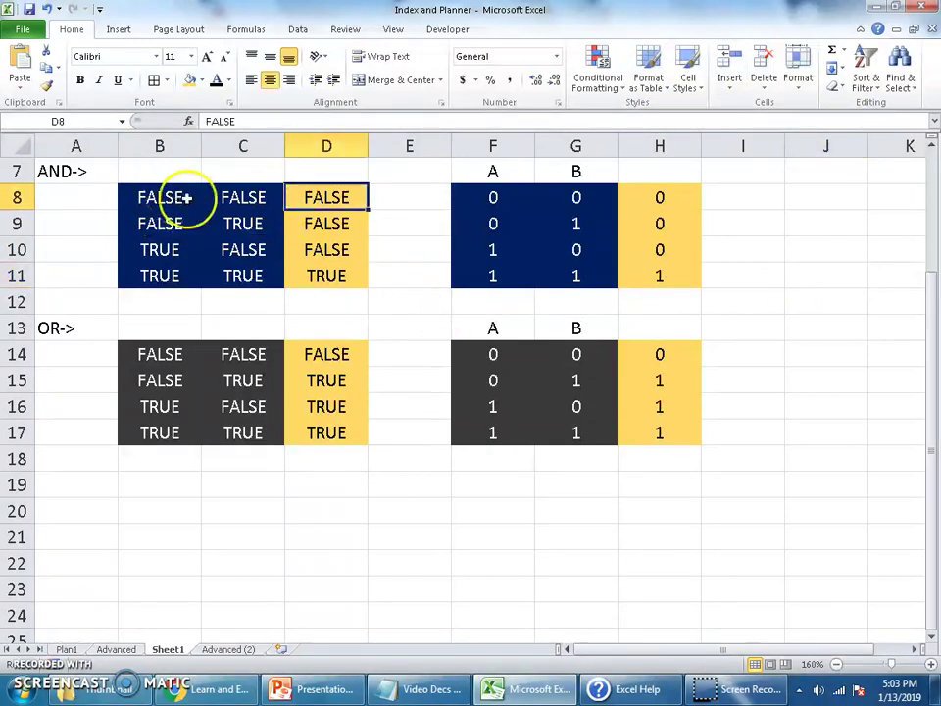
left_click_drag(164, 275, 244, 275)
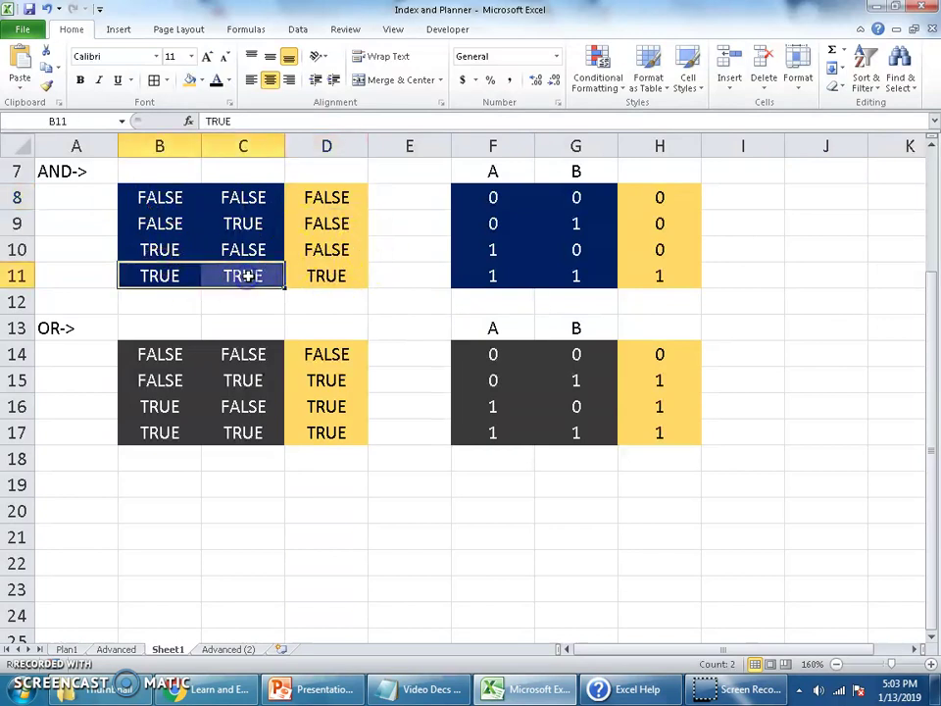
left_click(325, 276)
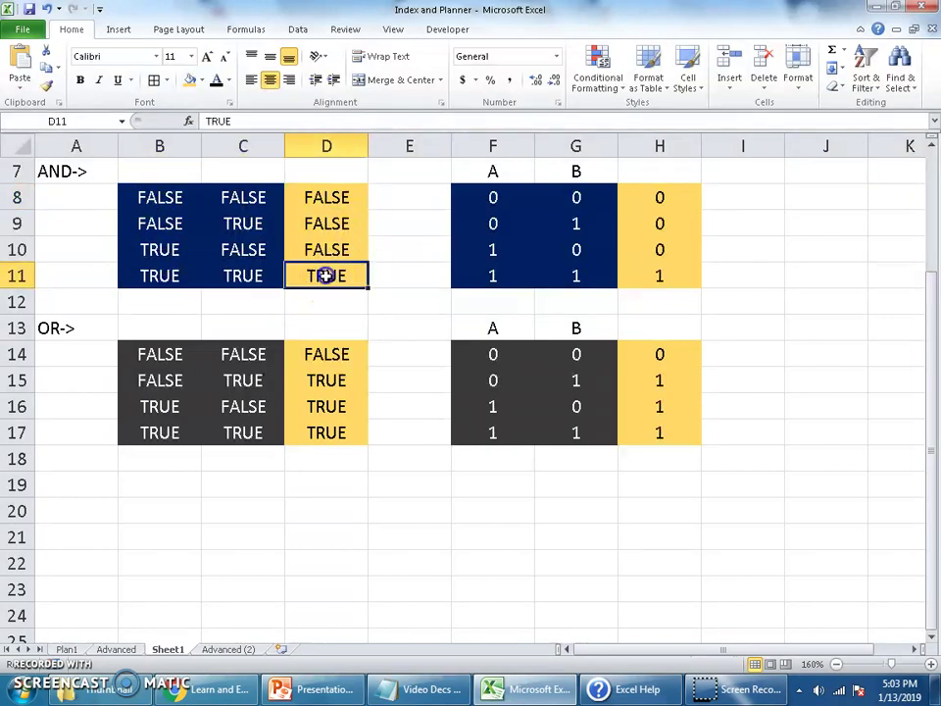
left_click(255, 249)
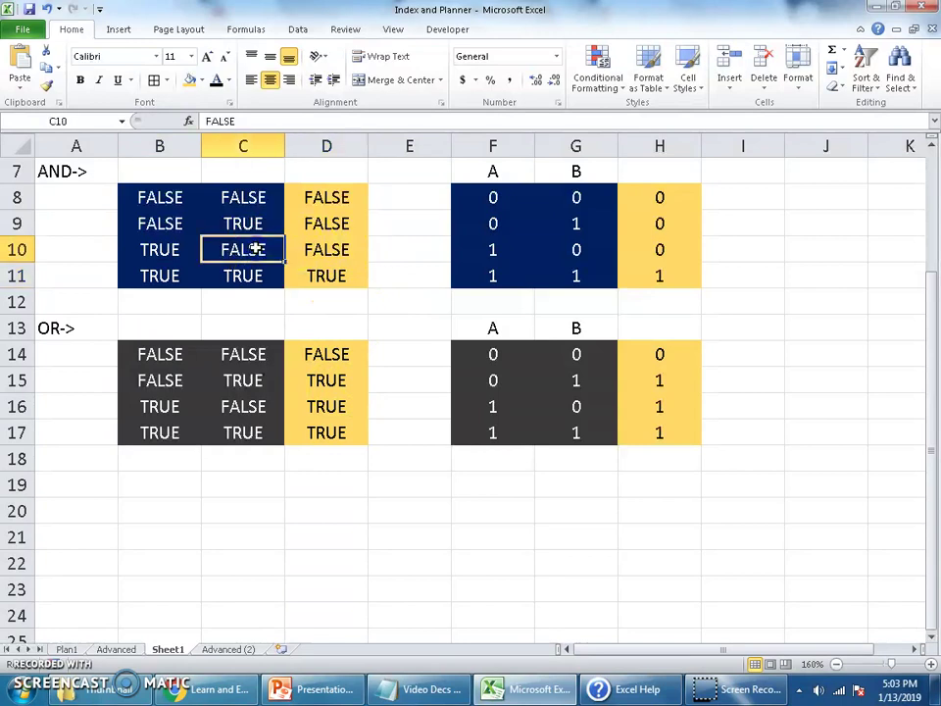
left_click(323, 247)
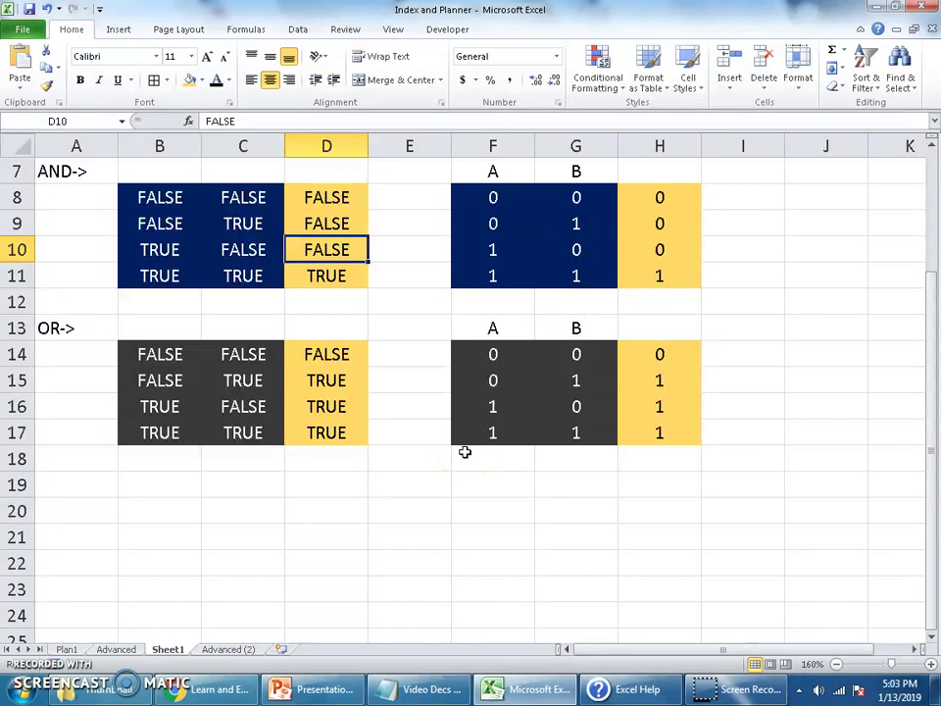
Examine the TRUE/FALSE version of the OR truth table, comparing columns B and C with the results in column D.
left_click(270, 386)
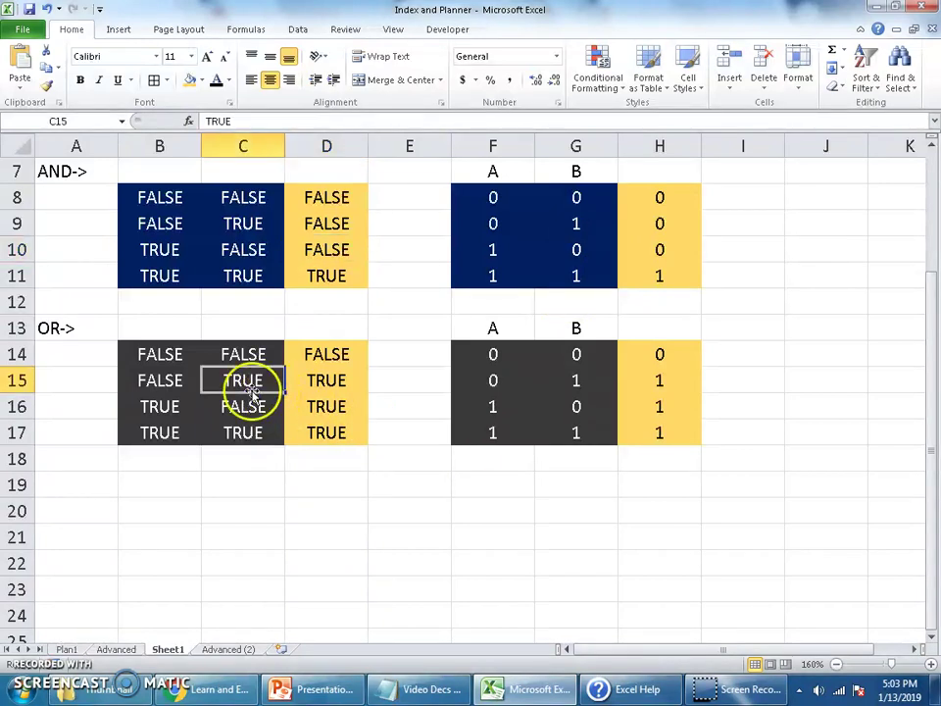
left_click(332, 378)
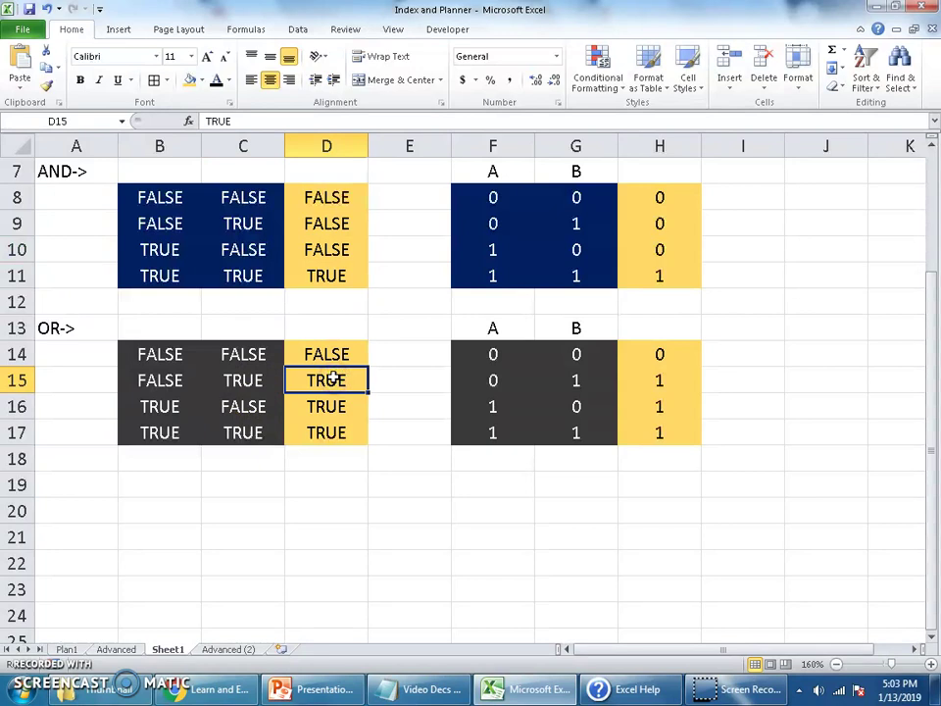
left_click_drag(159, 354, 243, 355)
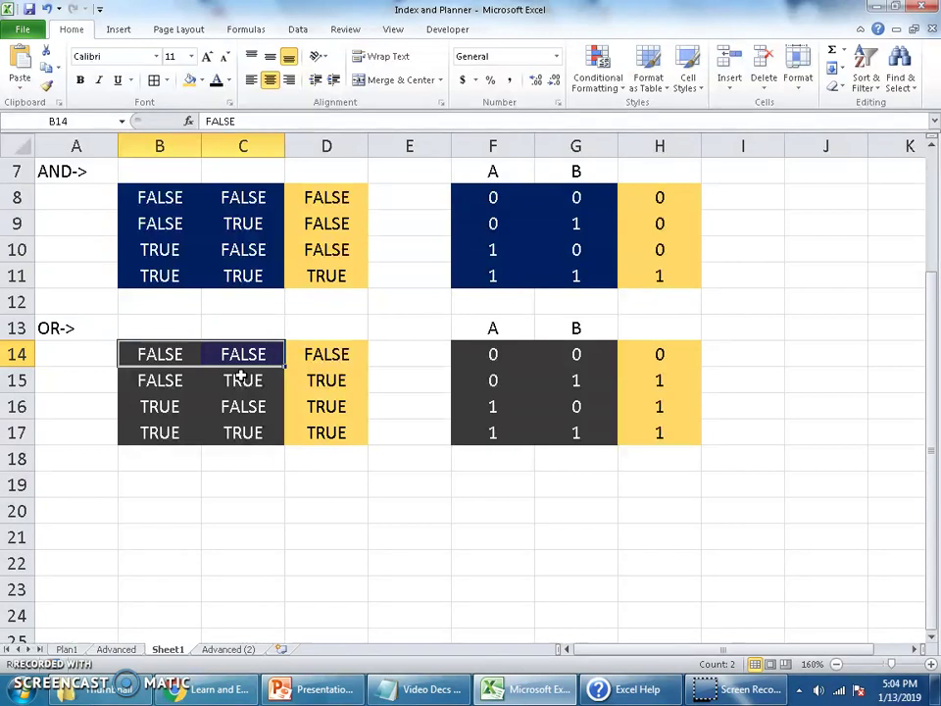
left_click(324, 430)
Go through the 0/1 version of the OR truth table row by row, comparing inputs A and B with column H.
left_click(510, 355)
left_click(576, 353)
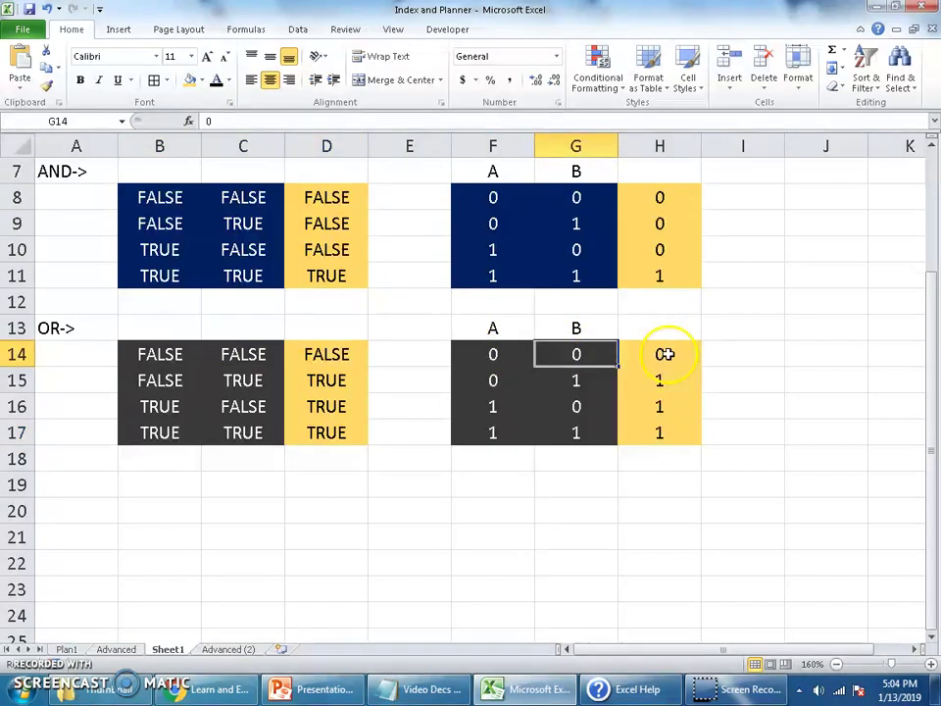
left_click(697, 347)
left_click(505, 380)
left_click(561, 380)
left_click(498, 379)
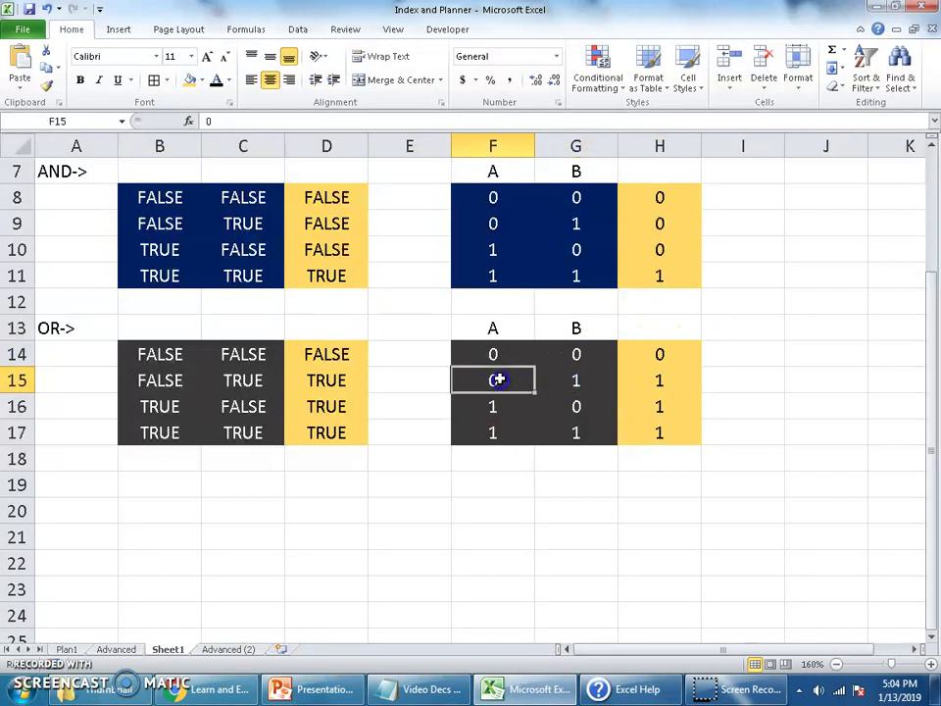
left_click(583, 382)
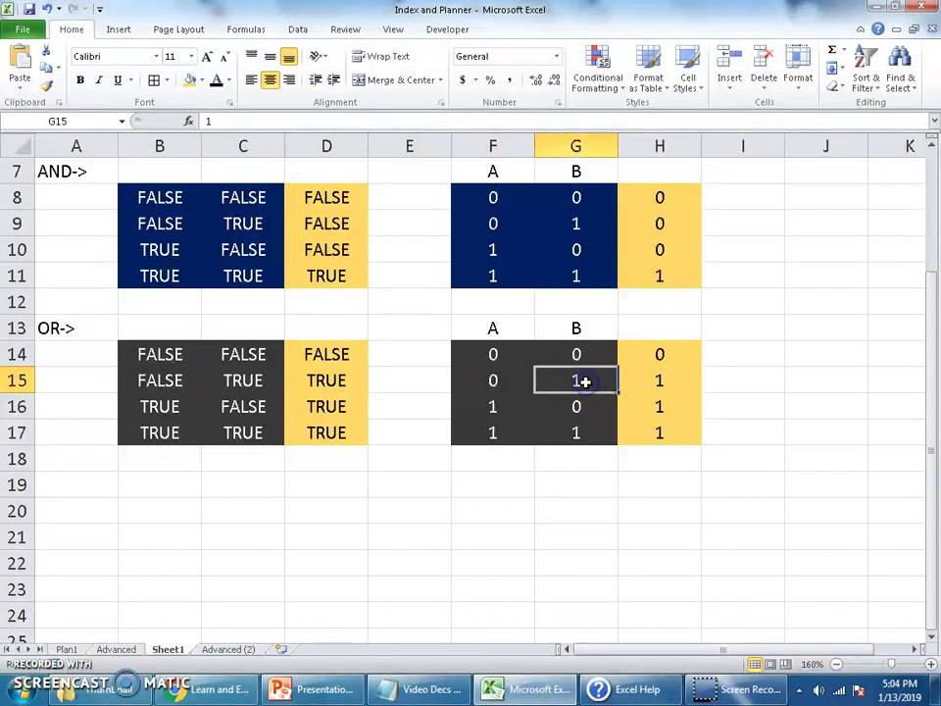
left_click(672, 382)
left_click(704, 390)
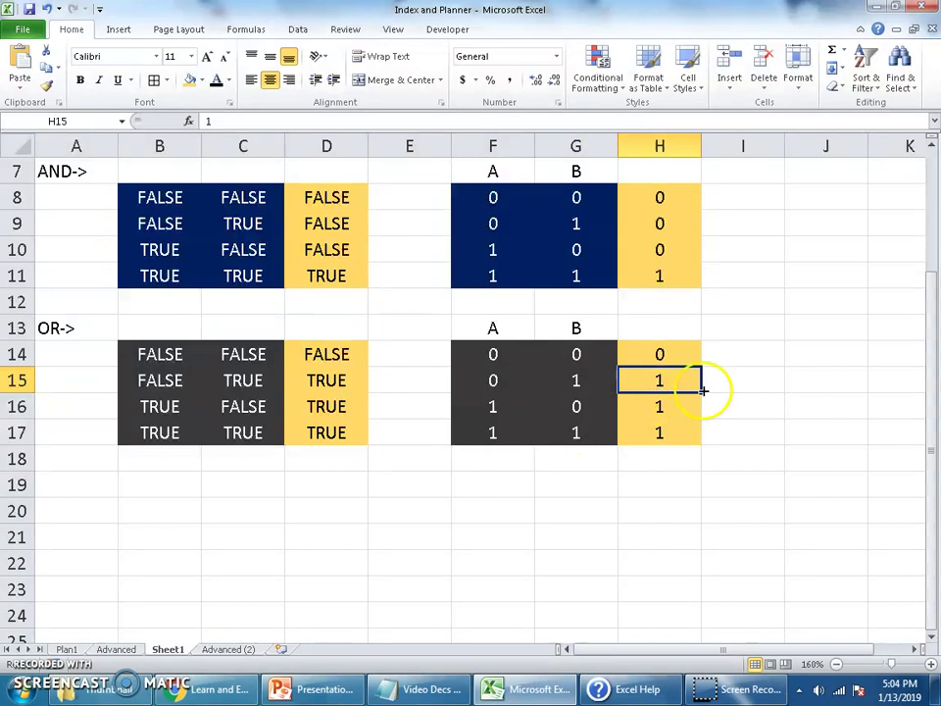
left_click(506, 406)
left_click(597, 410)
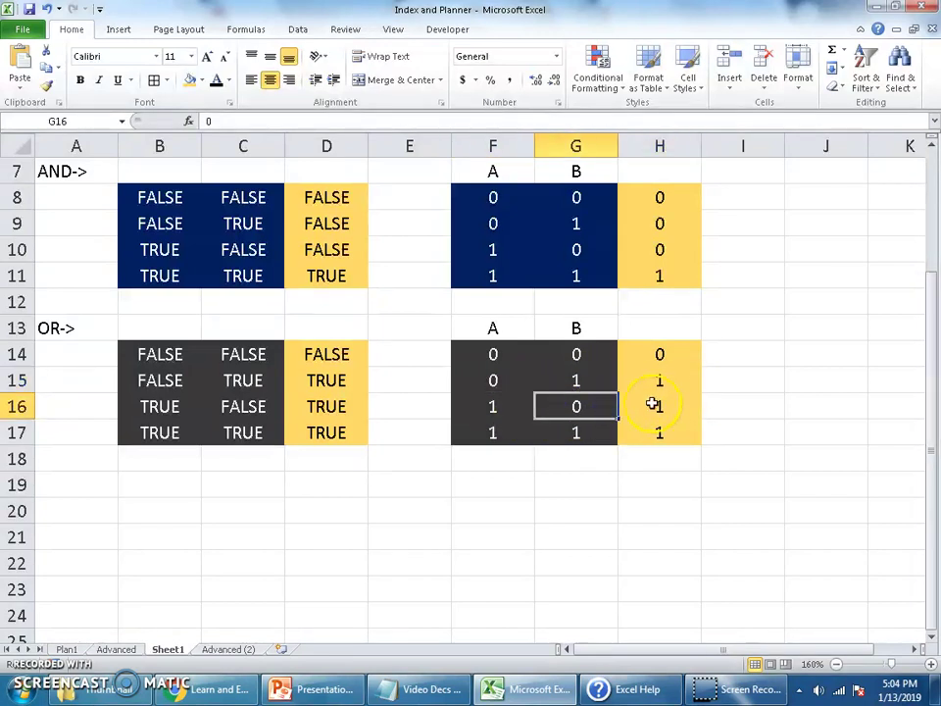
left_click(672, 403)
left_click(530, 432)
left_click(634, 434)
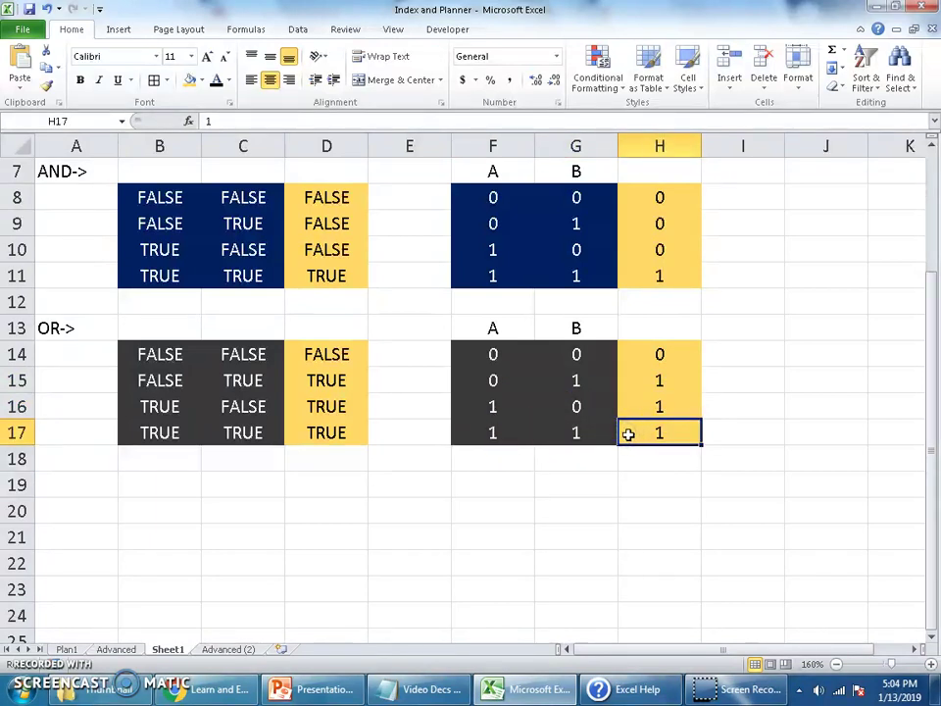
Return to the Advanced (2) sheet and review the round names, their scores and the winning points in B5.
left_click(246, 653)
left_click(361, 363)
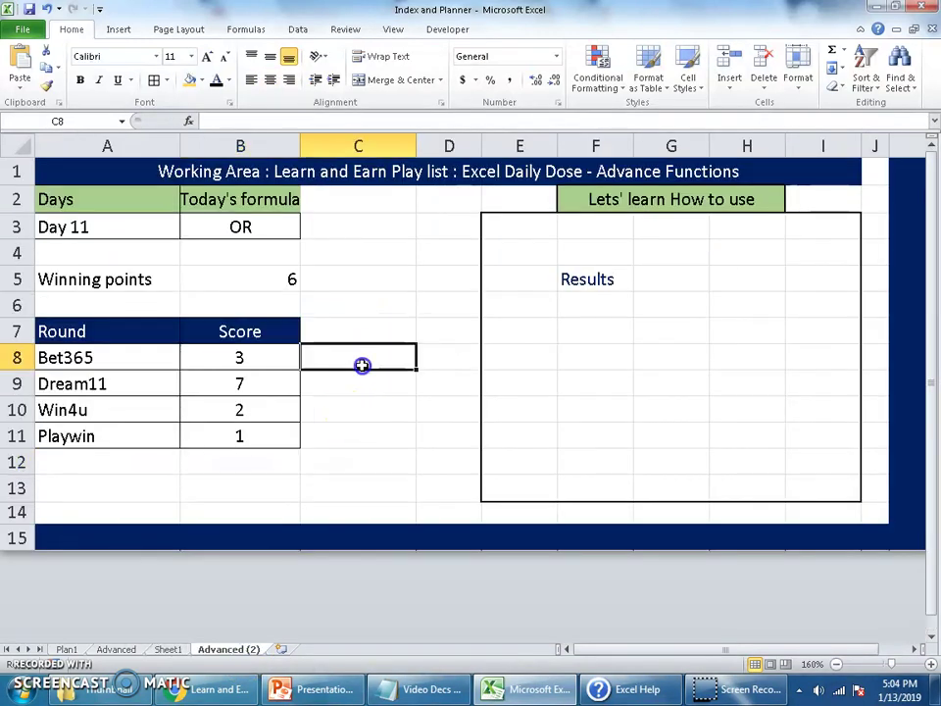
left_click_drag(166, 356, 142, 429)
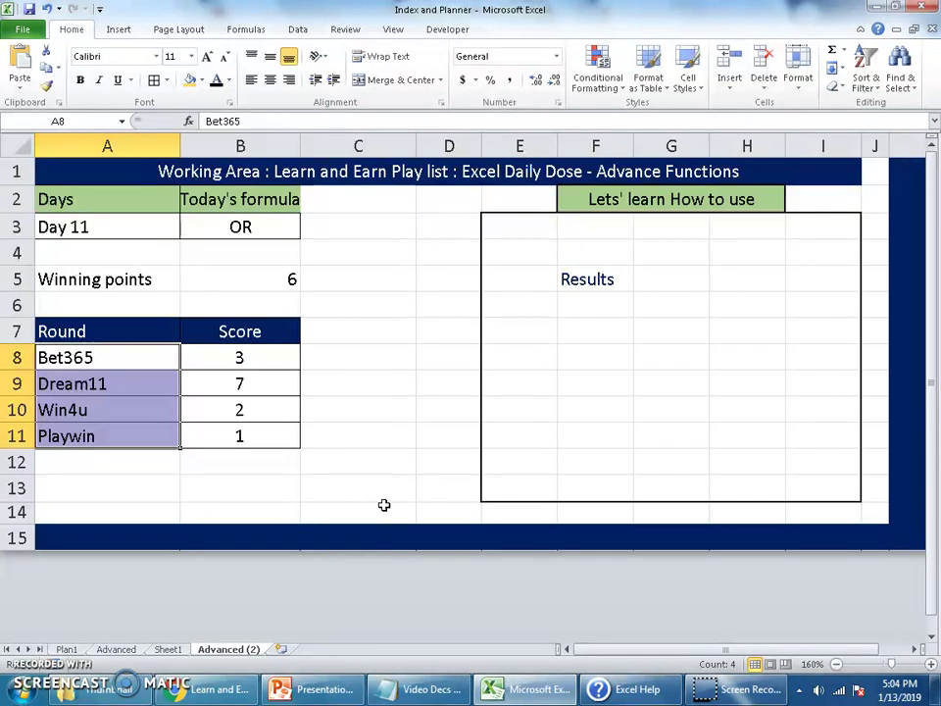
left_click(267, 276)
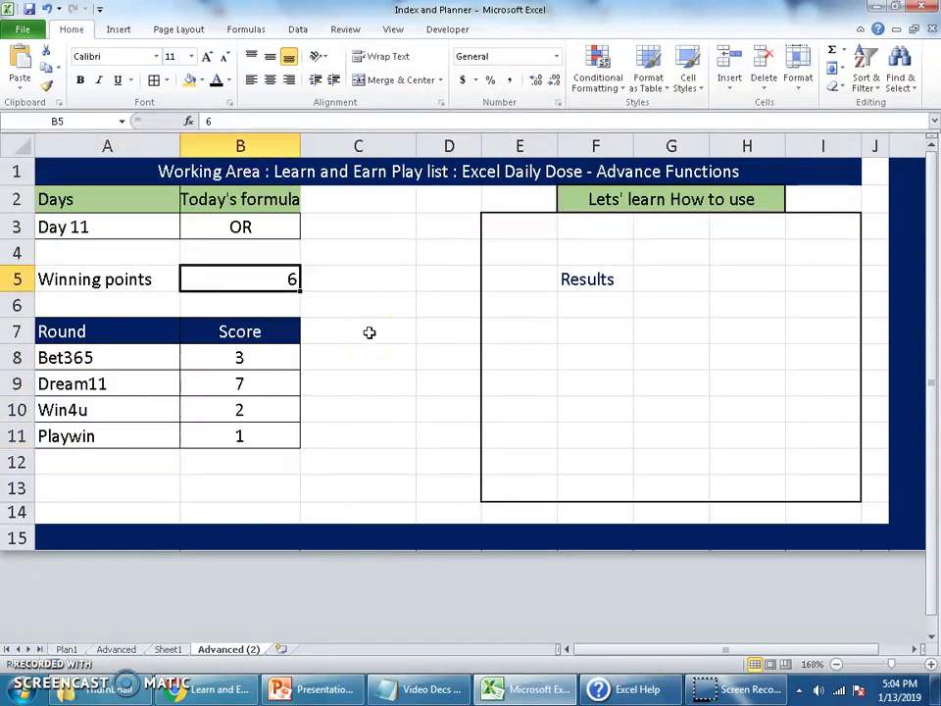
left_click(259, 331)
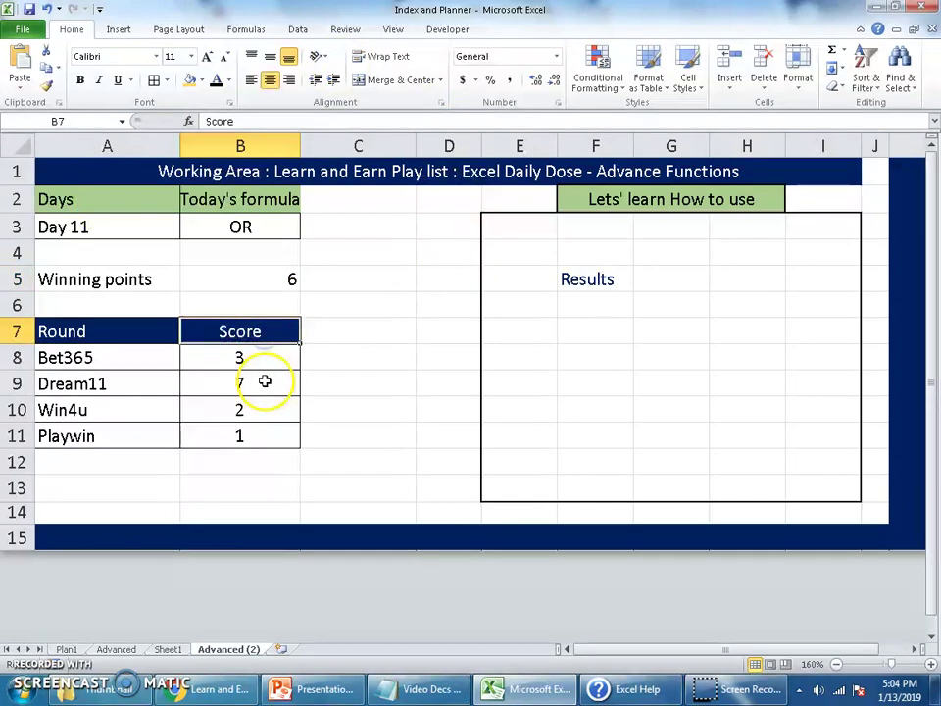
left_click_drag(259, 355, 263, 459)
left_click(260, 298)
left_click(261, 280)
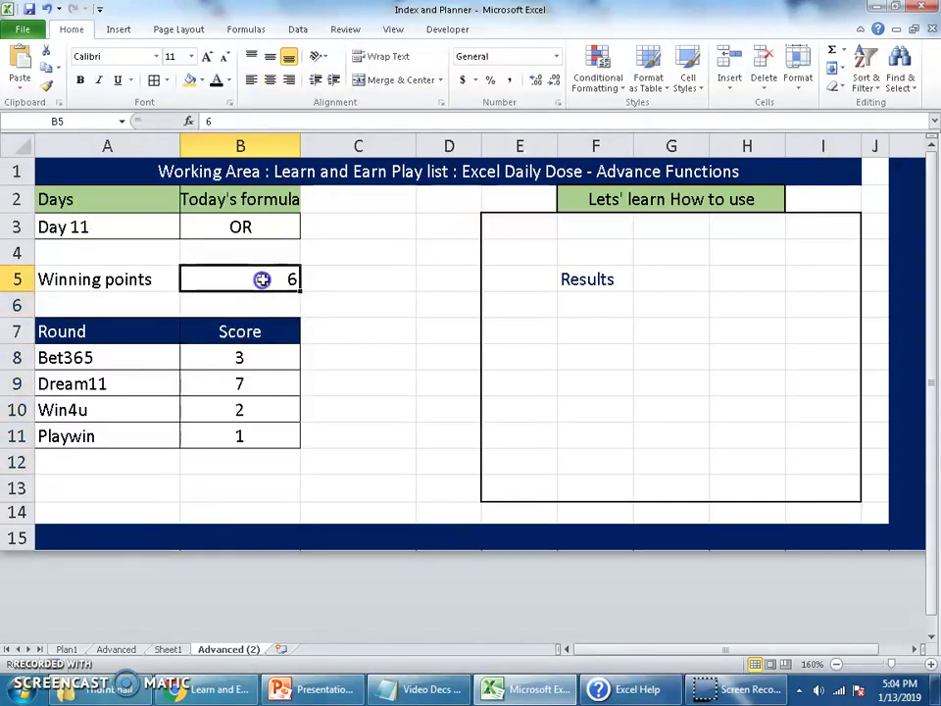
Begin an OR formula in cell G5 beside Results with B8>5 as its first condition.
left_click(674, 280)
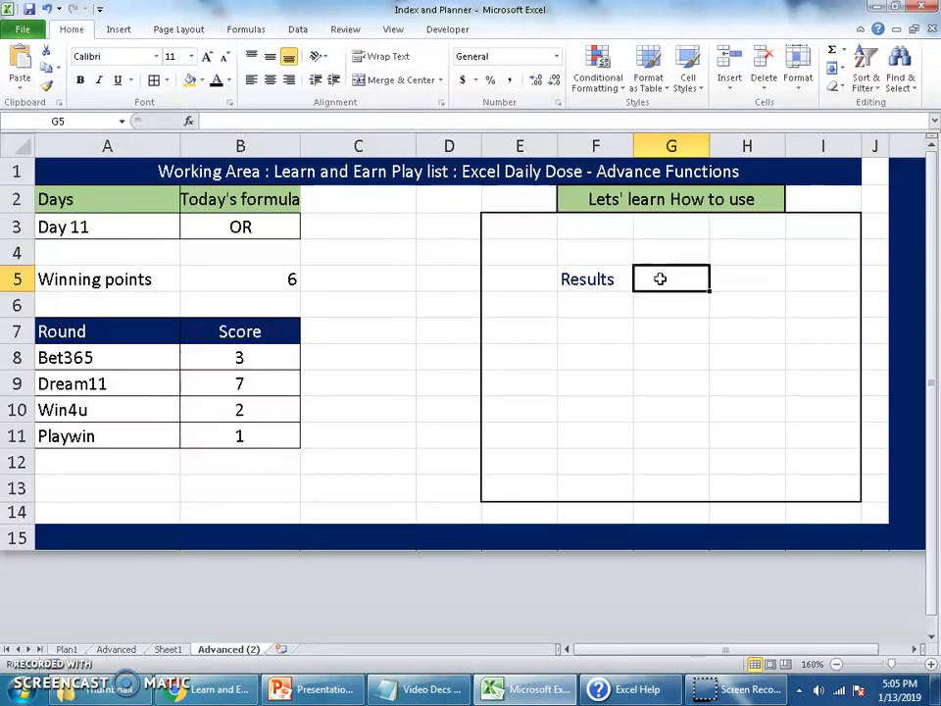
type("=OR(")
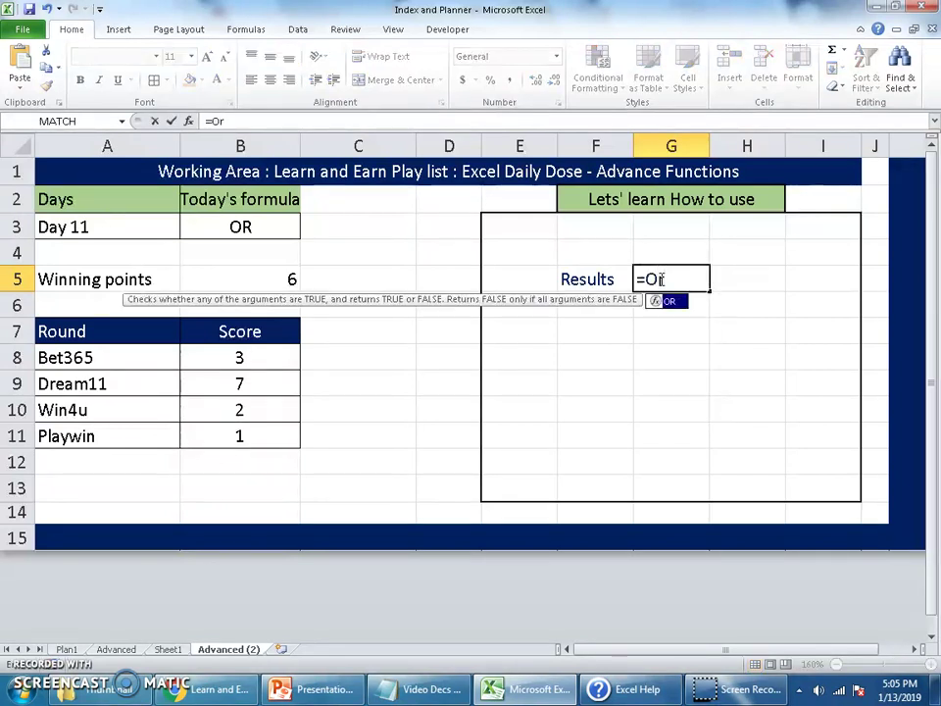
left_click(279, 355)
type(">")
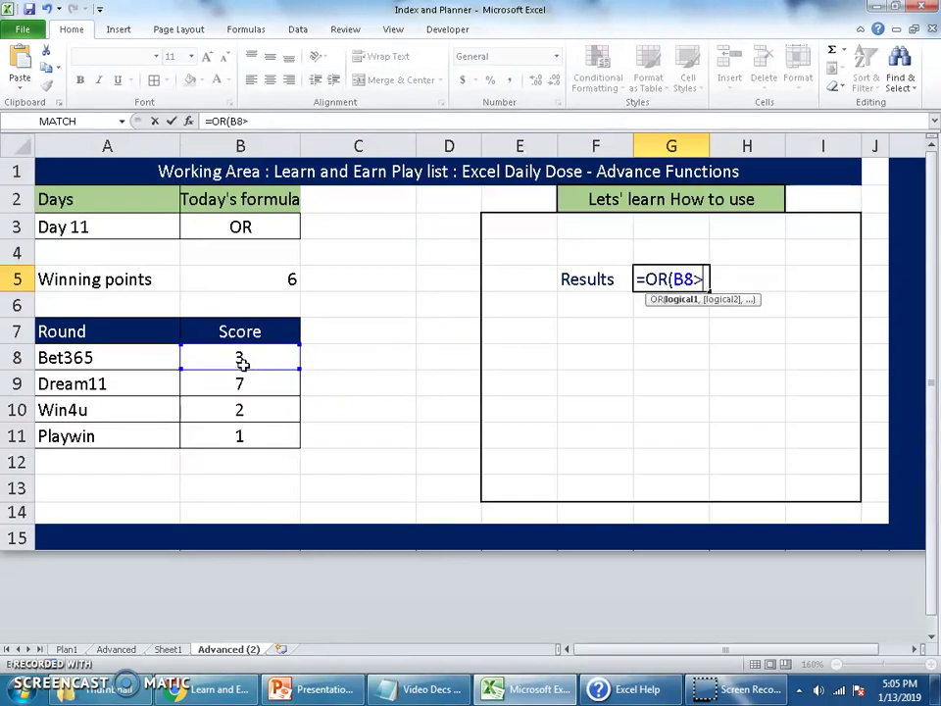
type("=")
type("5")
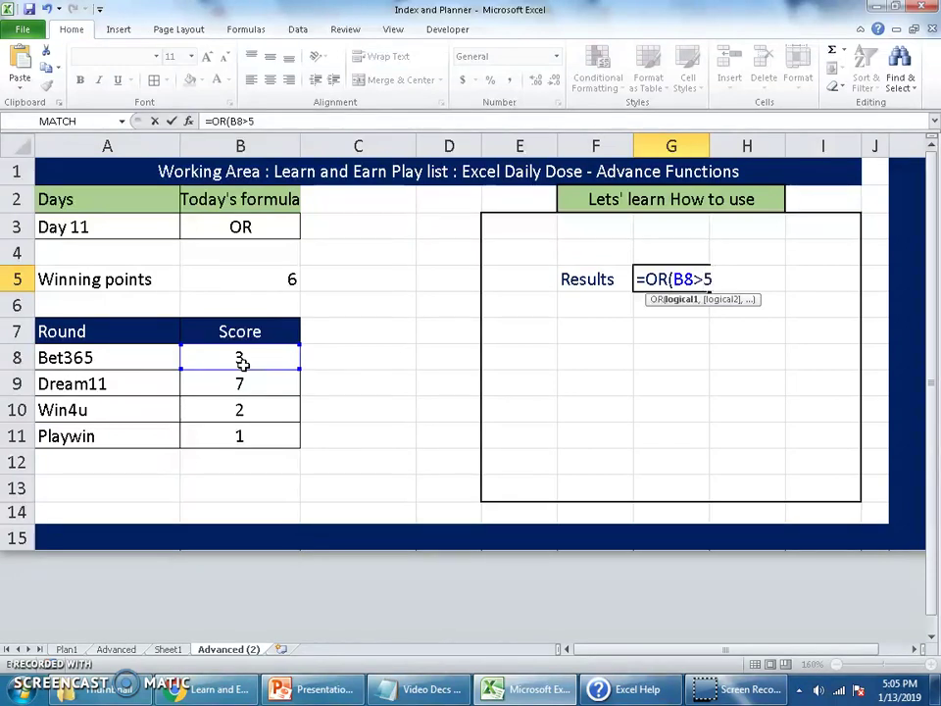
type(",")
Add B9>5 as the second condition of the OR formula, correcting the wrongly entered comparison value.
left_click(269, 385)
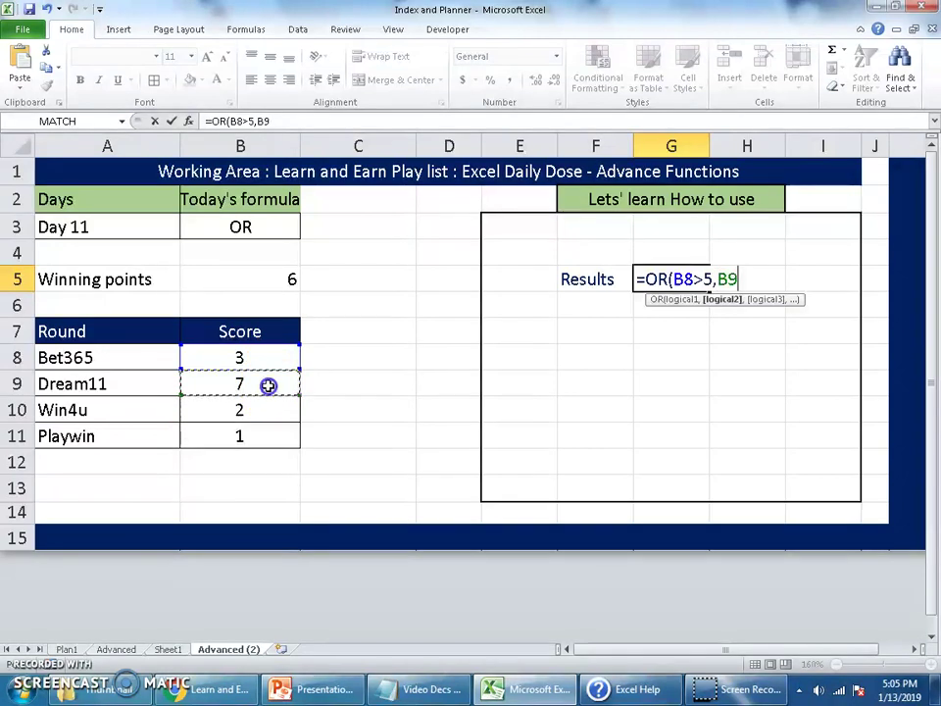
type(">6,")
left_click(204, 406)
type(">")
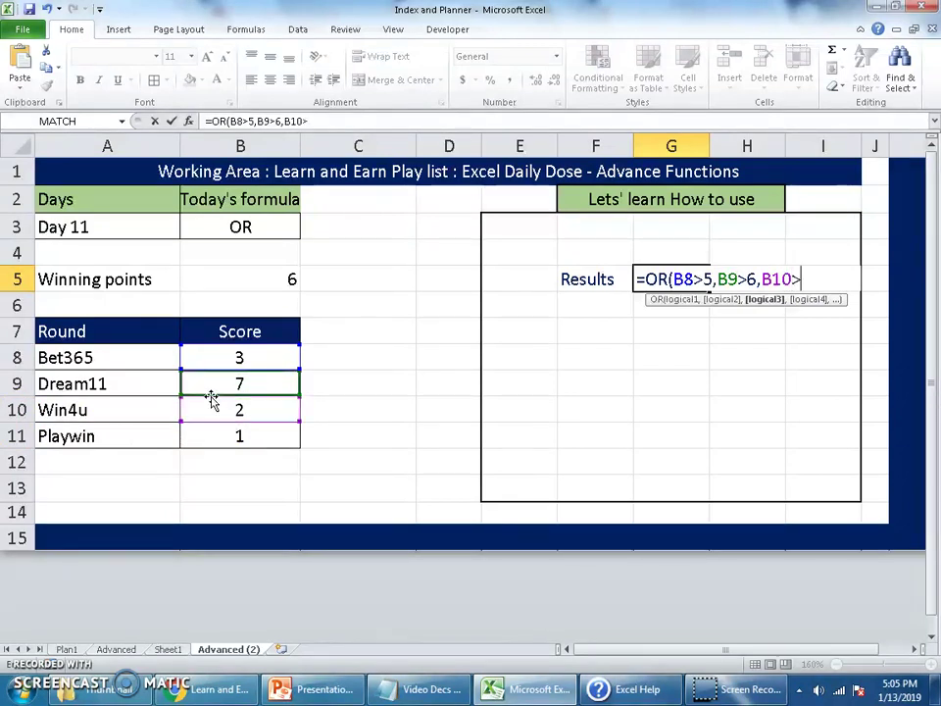
key("BackSpace")
key("BackSpace")
key("BackSpace")
key("BackSpace")
key("BackSpace")
key("BackSpace")
type("5,")
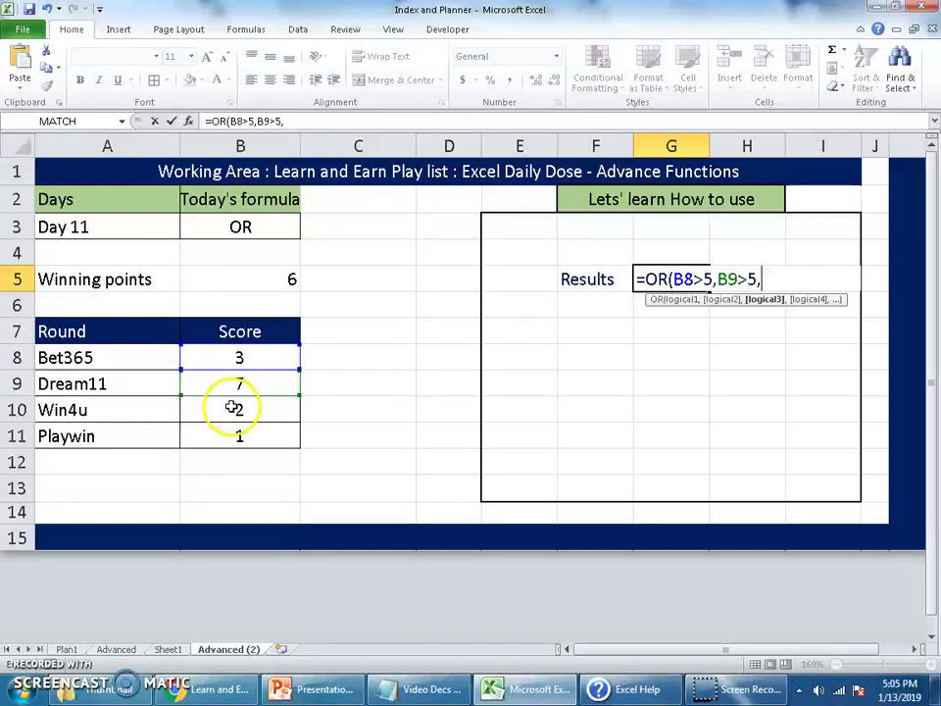
Add the conditions B10>5 and B11>5 and complete the formula as =OR(B8>5,B9>5,B10>5,B11>5).
left_click(228, 407)
type(">5,")
left_click(235, 441)
type(">5,B11>5")
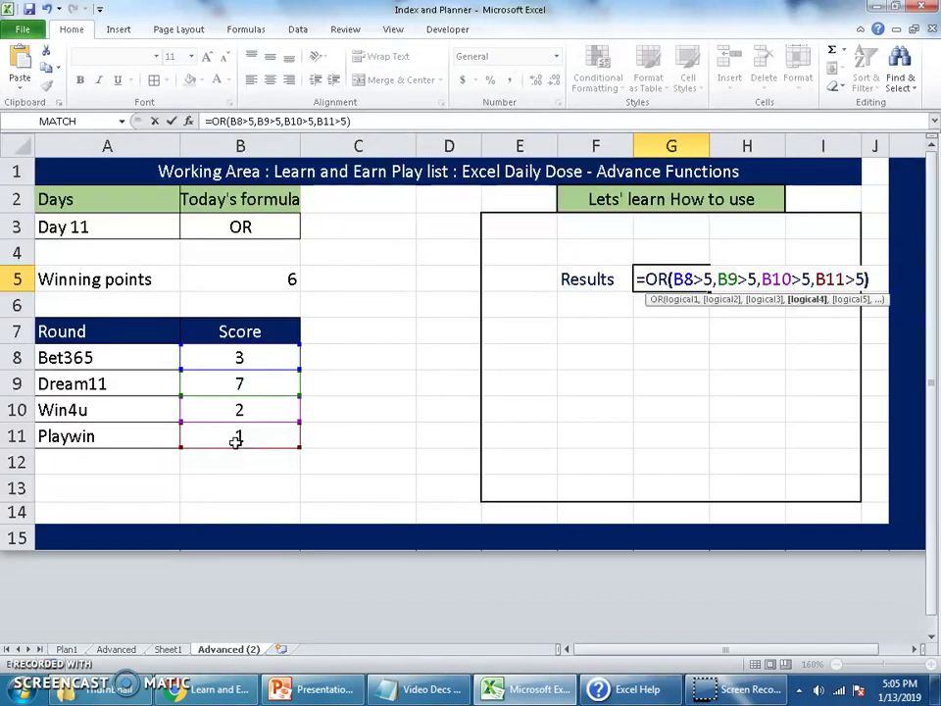
type(")")
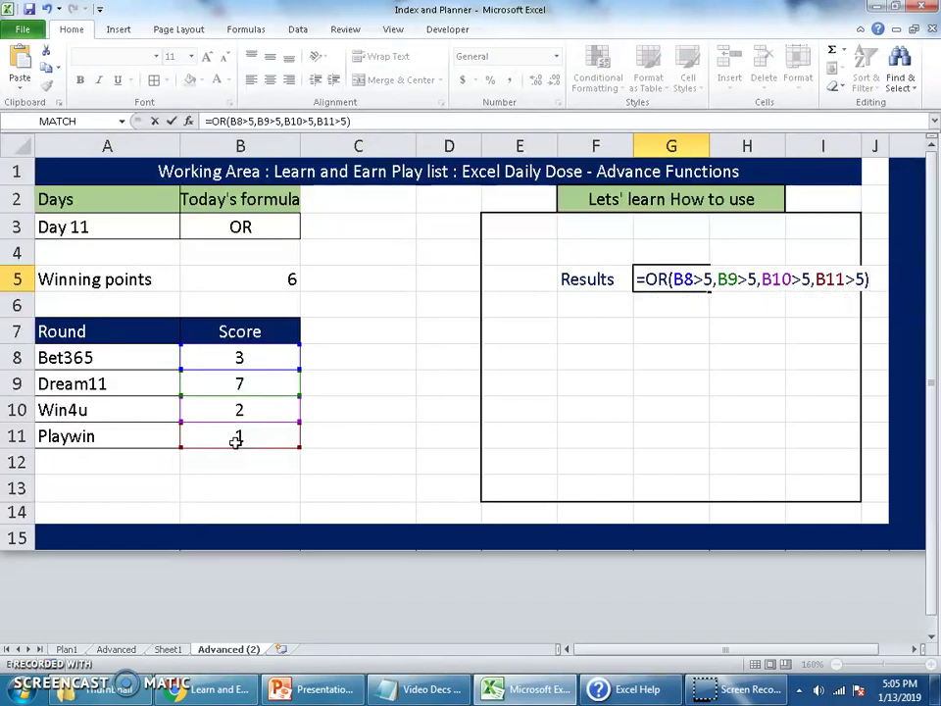
key("Return")
key("Up")
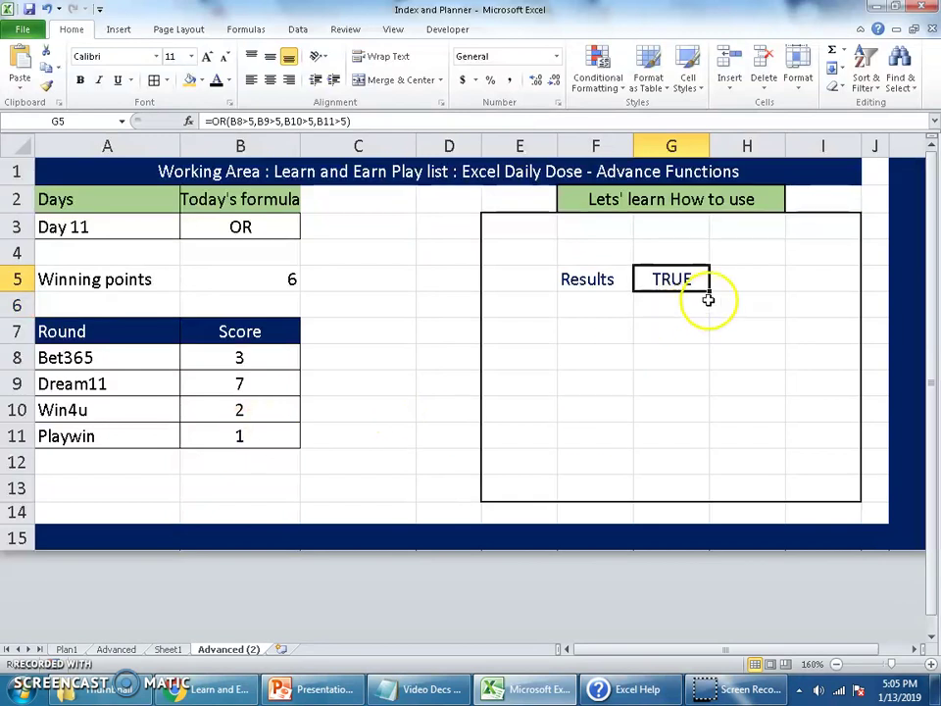
Compare the Bet365 and Dream11 scores with the winning points in B5 to check the OR result.
left_click(278, 366)
left_click_drag(149, 382, 226, 382)
left_click(283, 279)
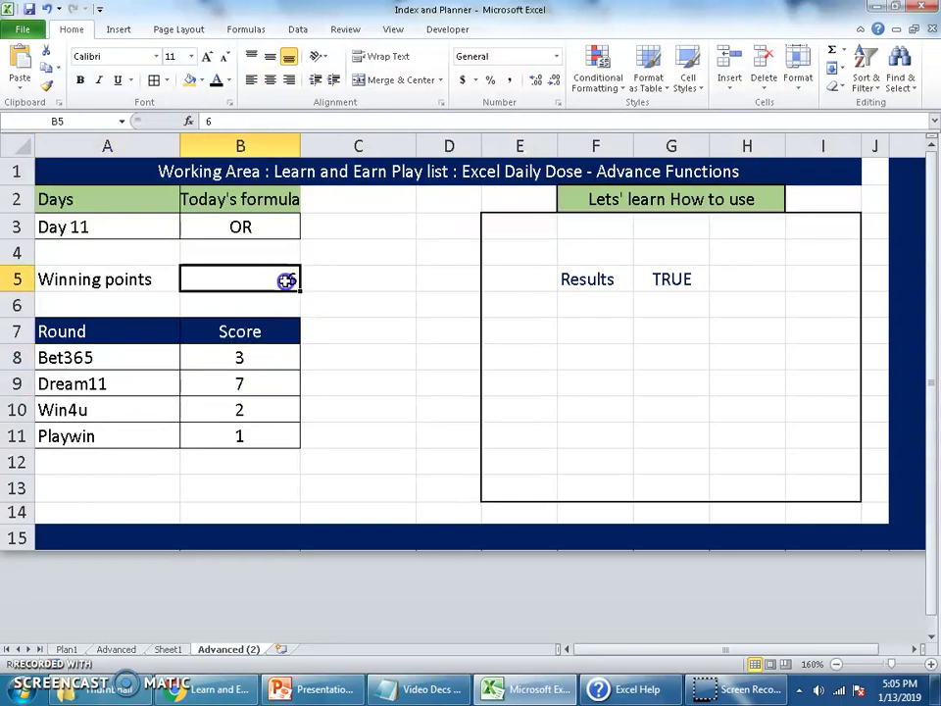
Check the Dream11, Bet365, Win4u and Playwin scores in B8:B11 against the winning points.
left_click(259, 392)
left_click(255, 359)
left_click_drag(260, 411, 250, 438)
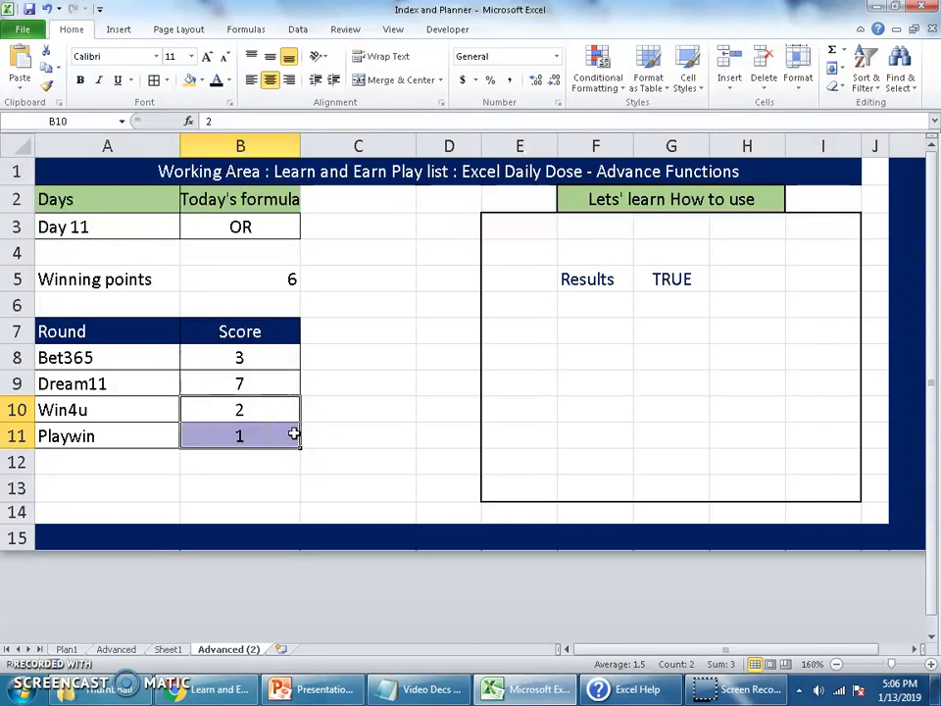
Examine the individual B8 to B11 conditions inside the OR formula in G5, leaving the formula as it is.
double_click(679, 278)
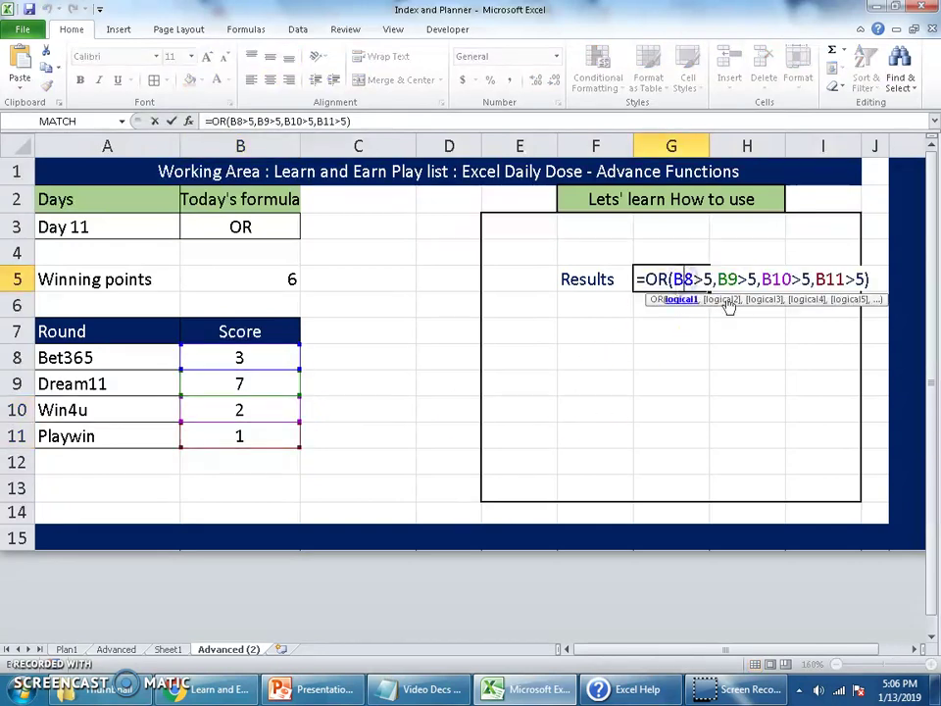
left_click_drag(756, 279, 716, 278)
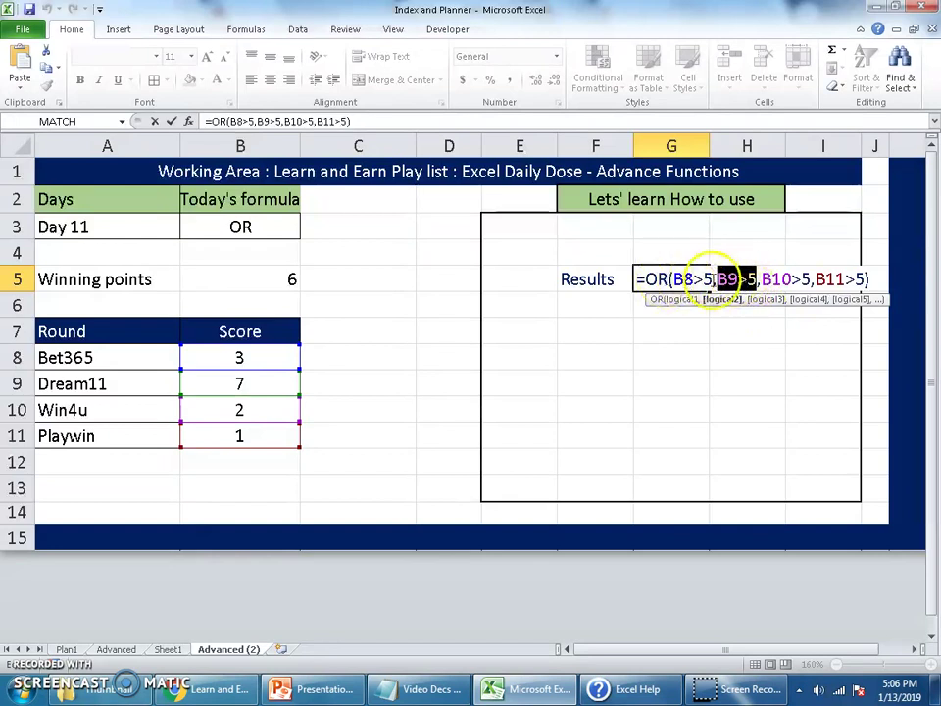
left_click_drag(713, 280, 673, 279)
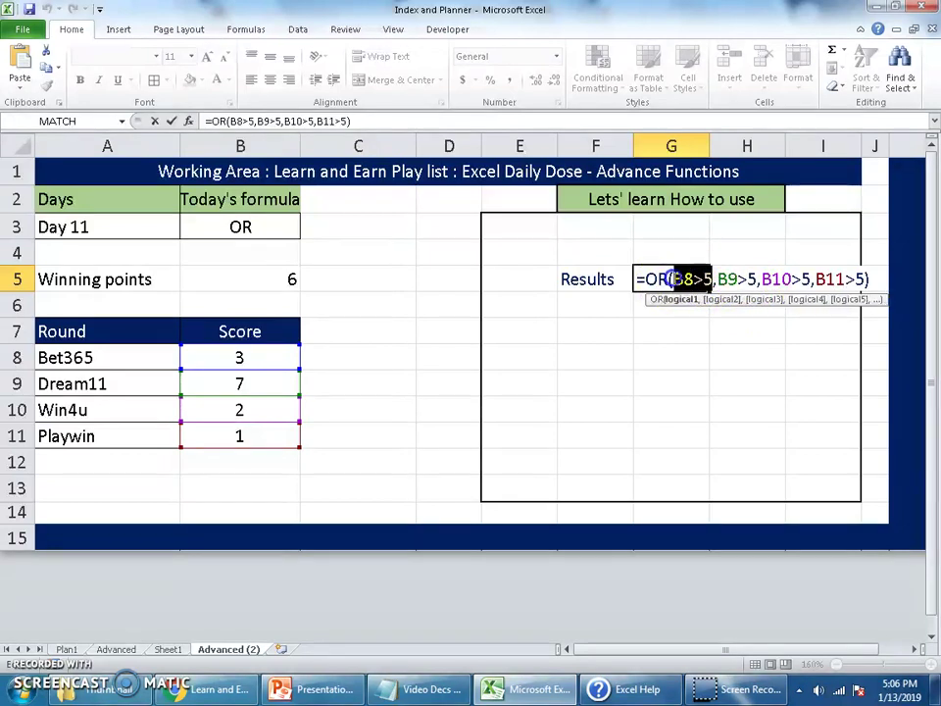
left_click_drag(774, 278, 846, 279)
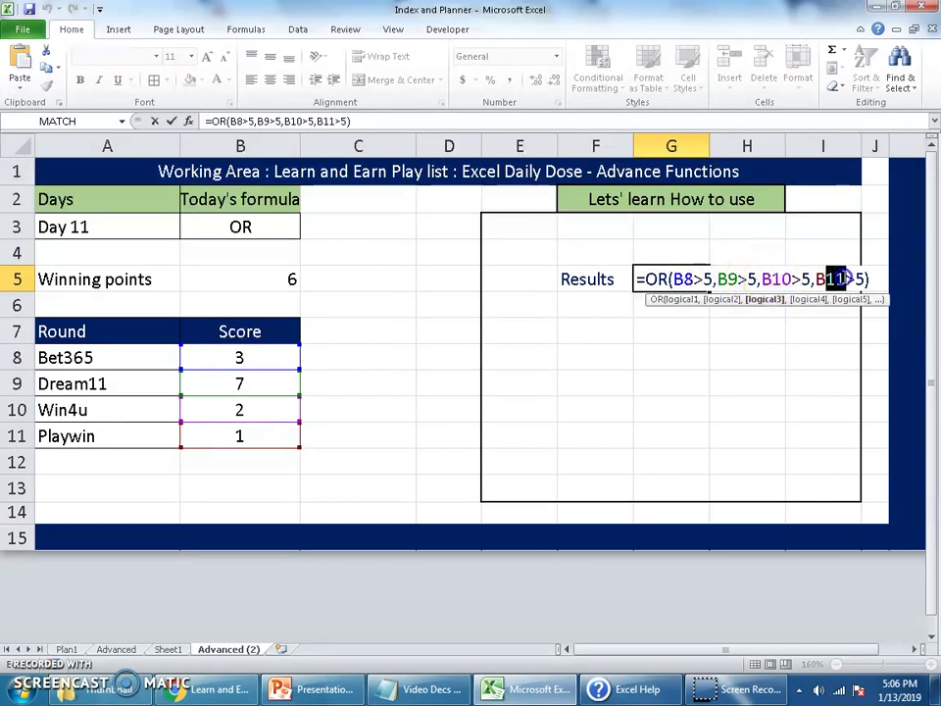
left_click_drag(748, 279, 759, 278)
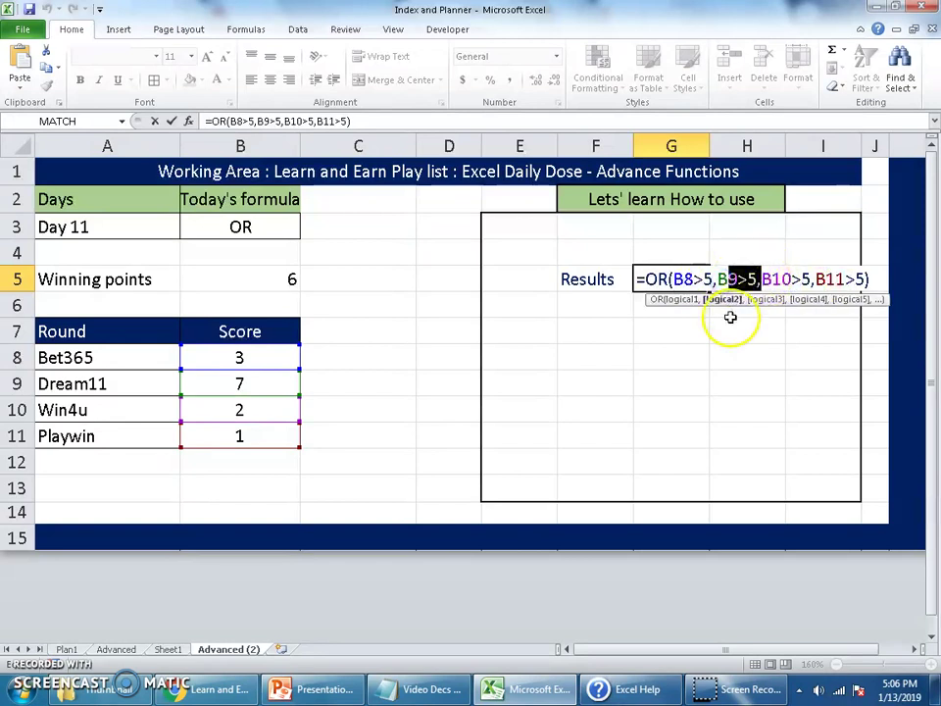
key("Return")
left_click(692, 283)
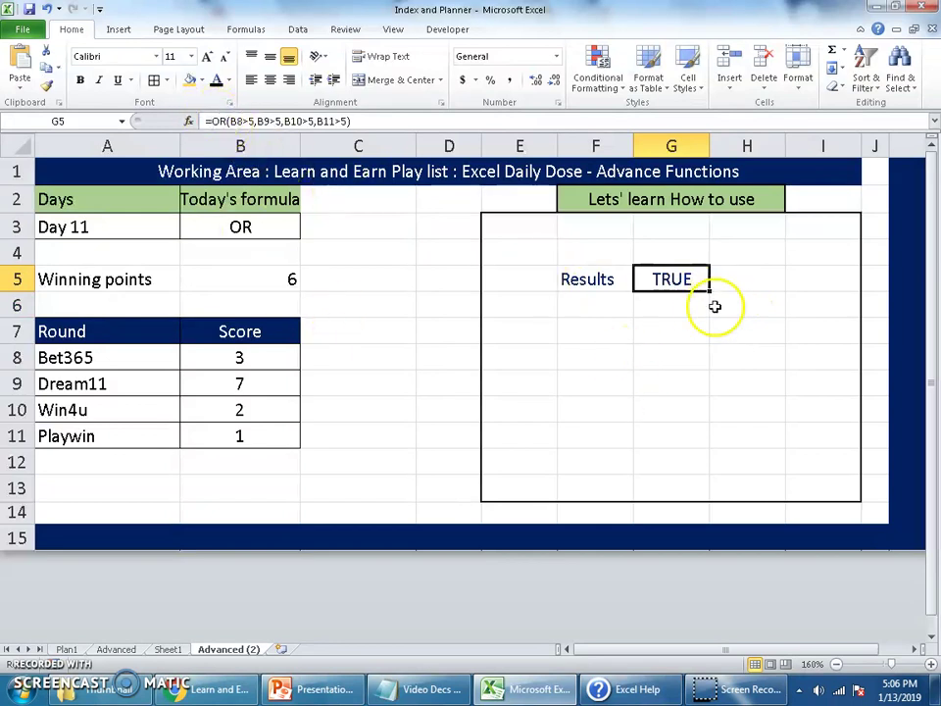
Wrap the OR formula in G5 in an IF function, using the OR expression as the logical test.
double_click(671, 270)
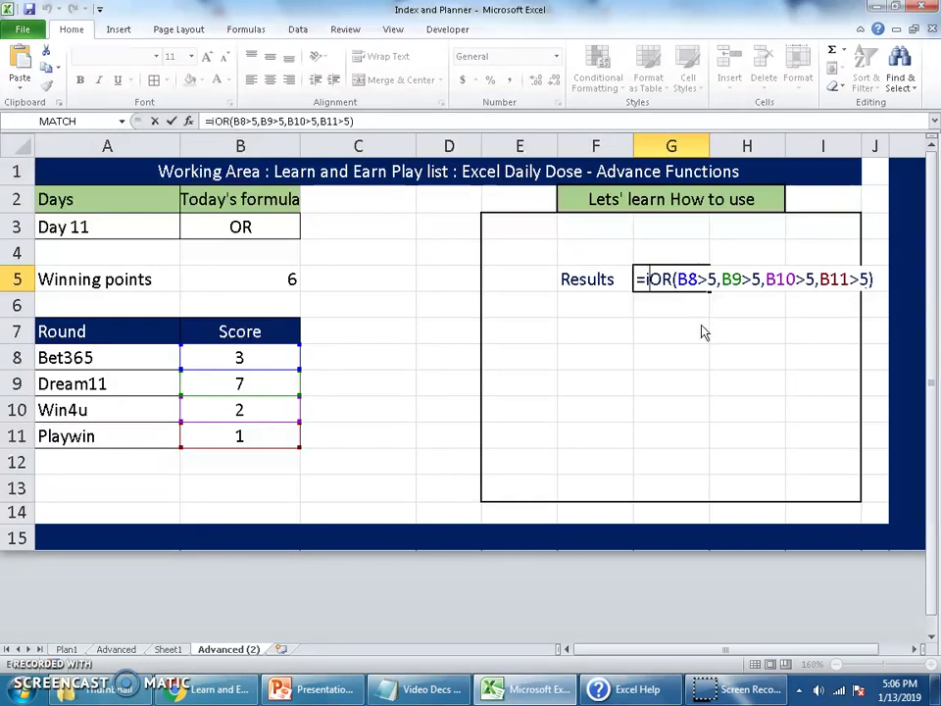
type("if")
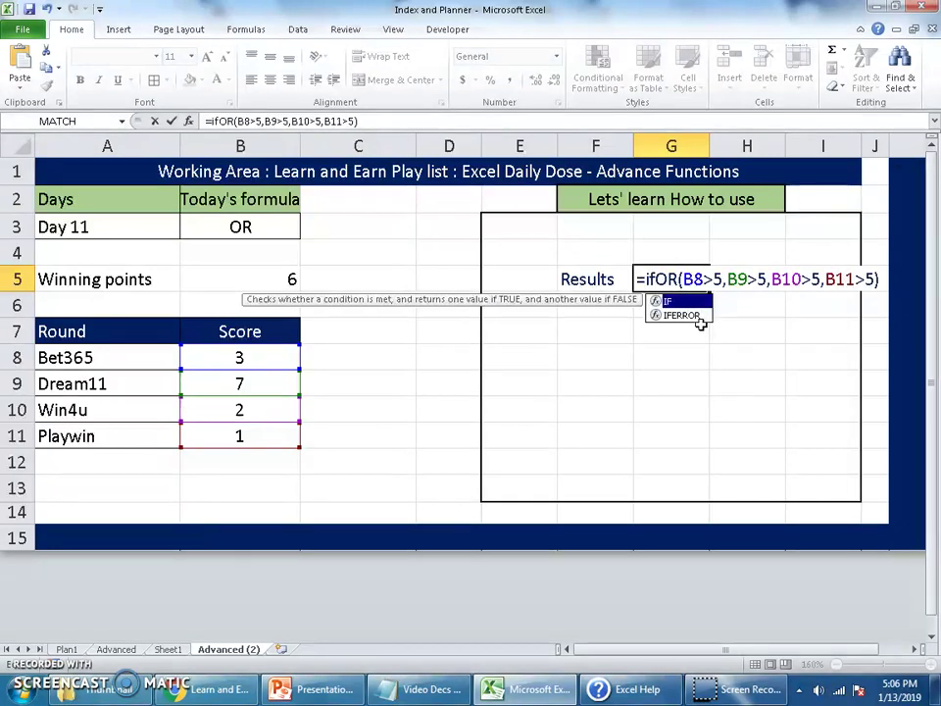
key("Tab")
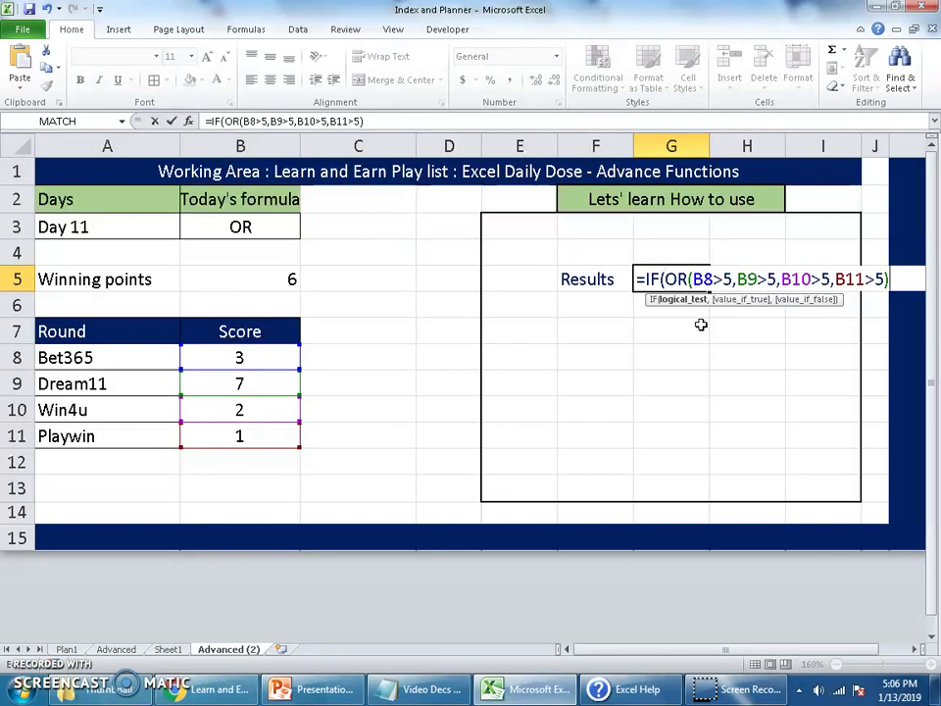
type(",")
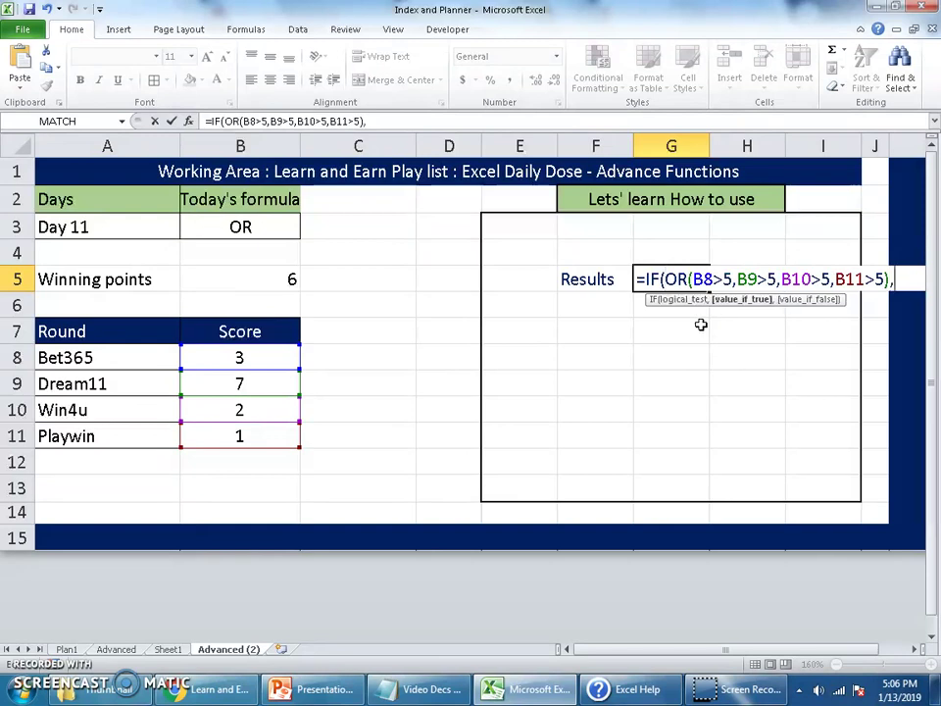
Complete the IF formula in G5 with "Pass" as the value if true and "Fail" as the value if false.
type("\"PAss")
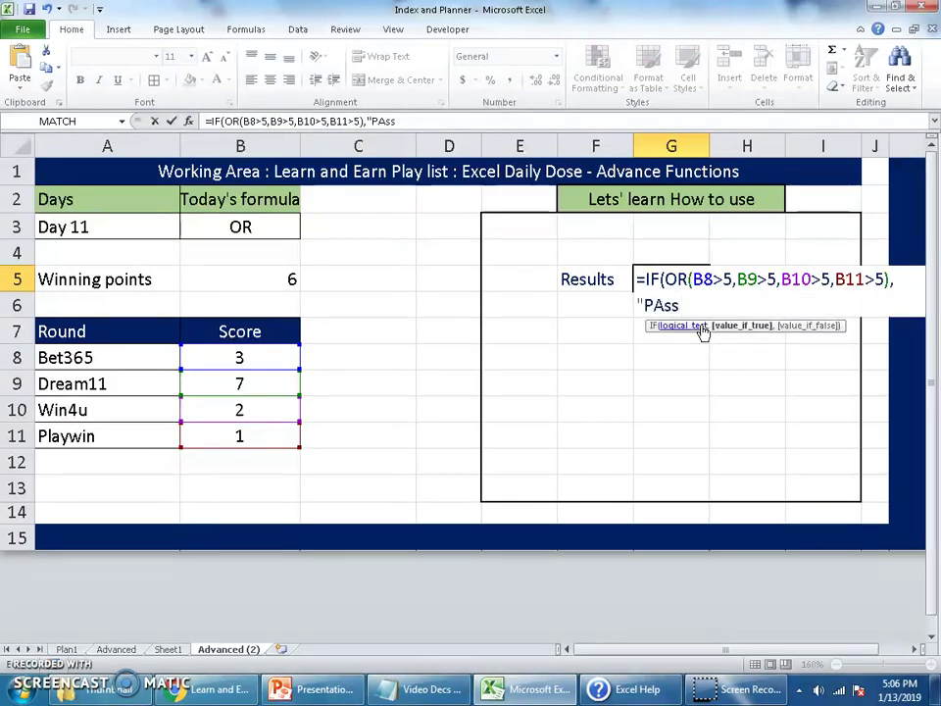
key("BackSpace")
key("BackSpace")
key("BackSpace")
type("ass\",\"Fail")
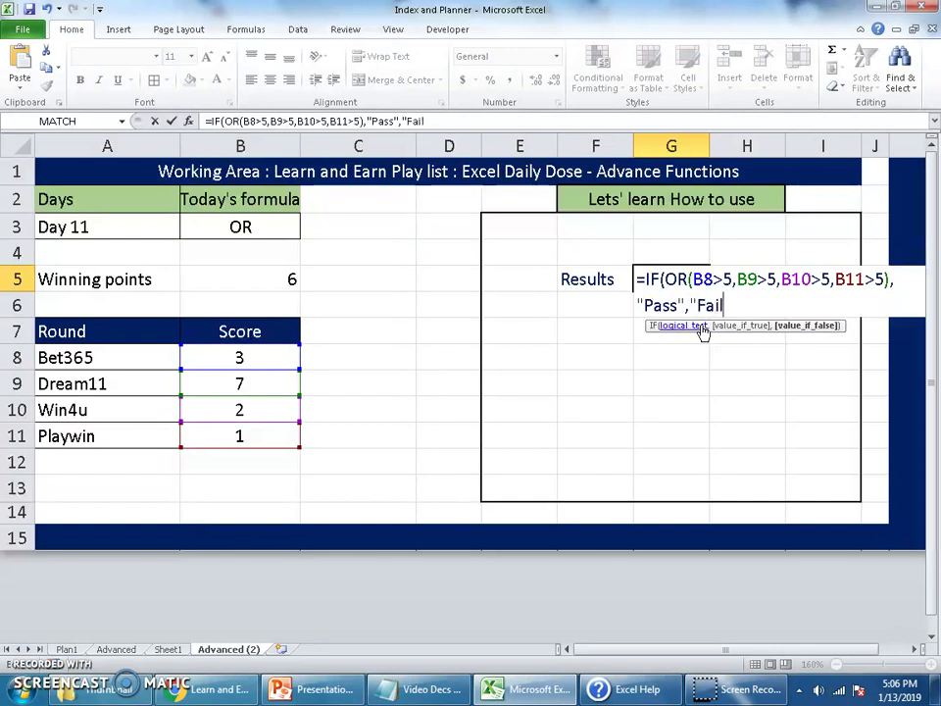
type("\")")
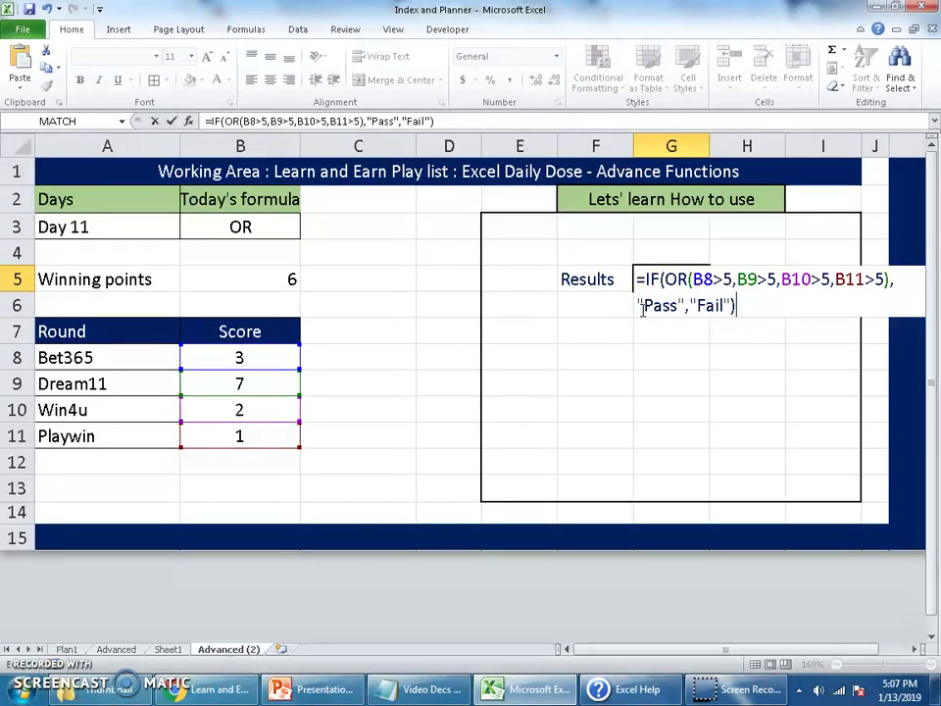
left_click_drag(691, 306, 637, 305)
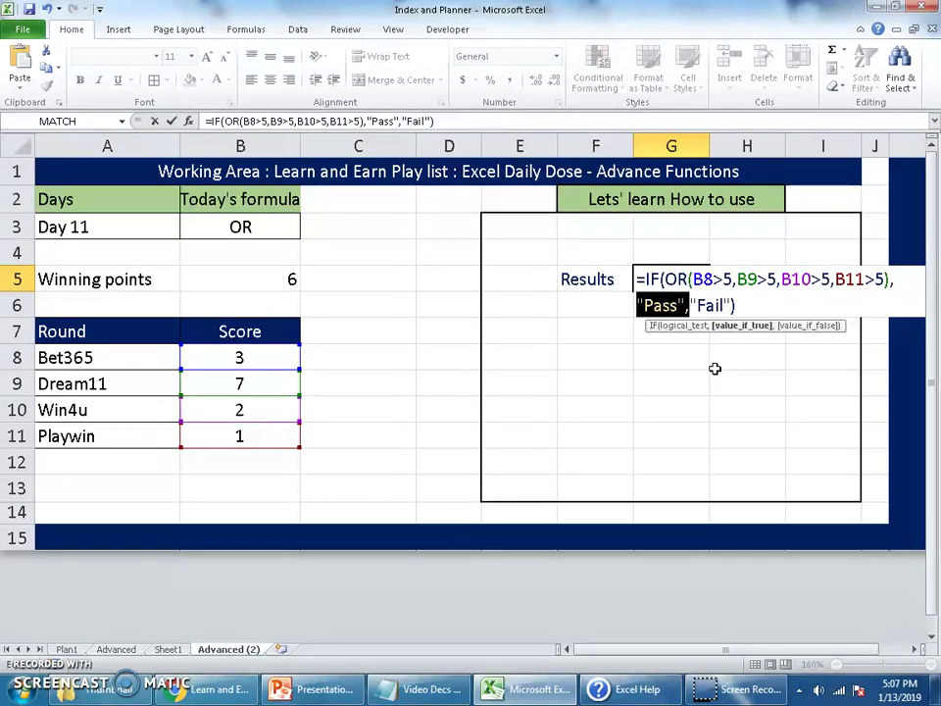
key("Return")
left_click(664, 284)
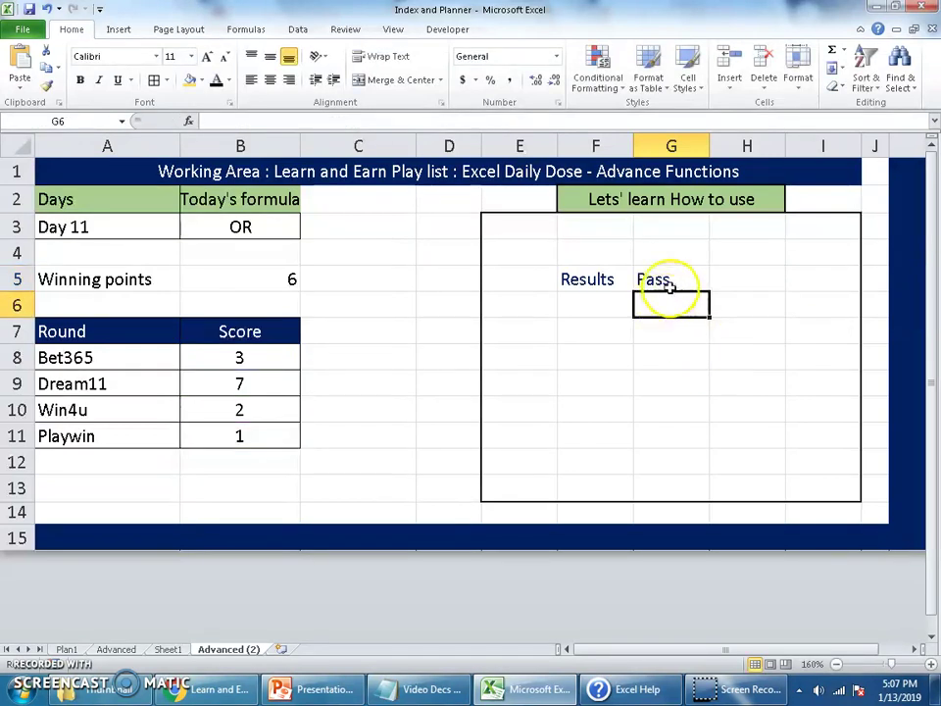
Set the Dream11 score in B9 to 5 to test the formula with no score above 5.
left_click(247, 380)
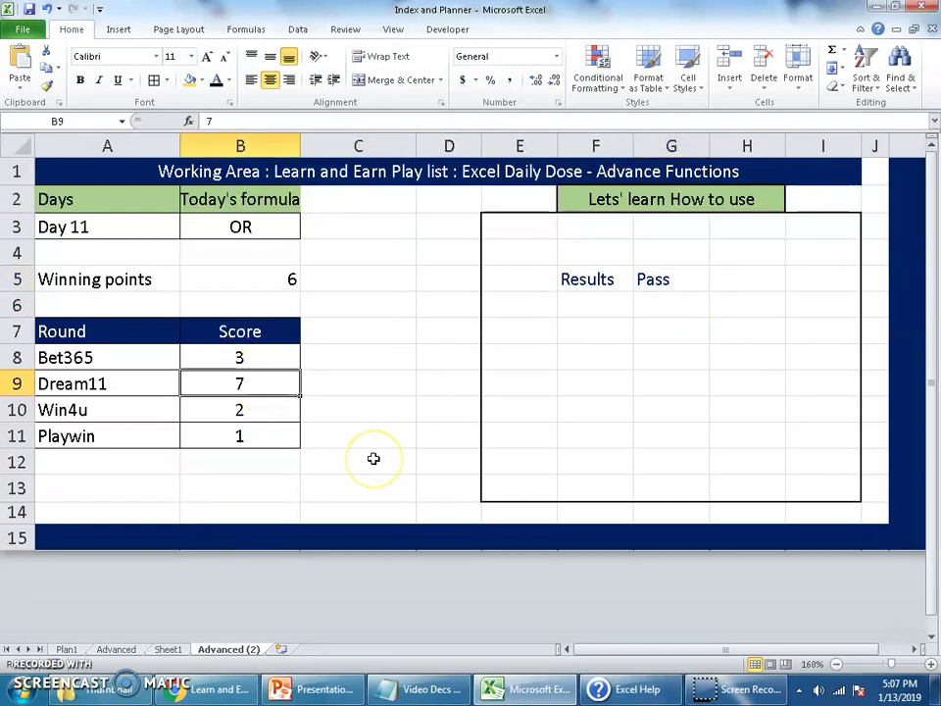
type("5")
key("Return")
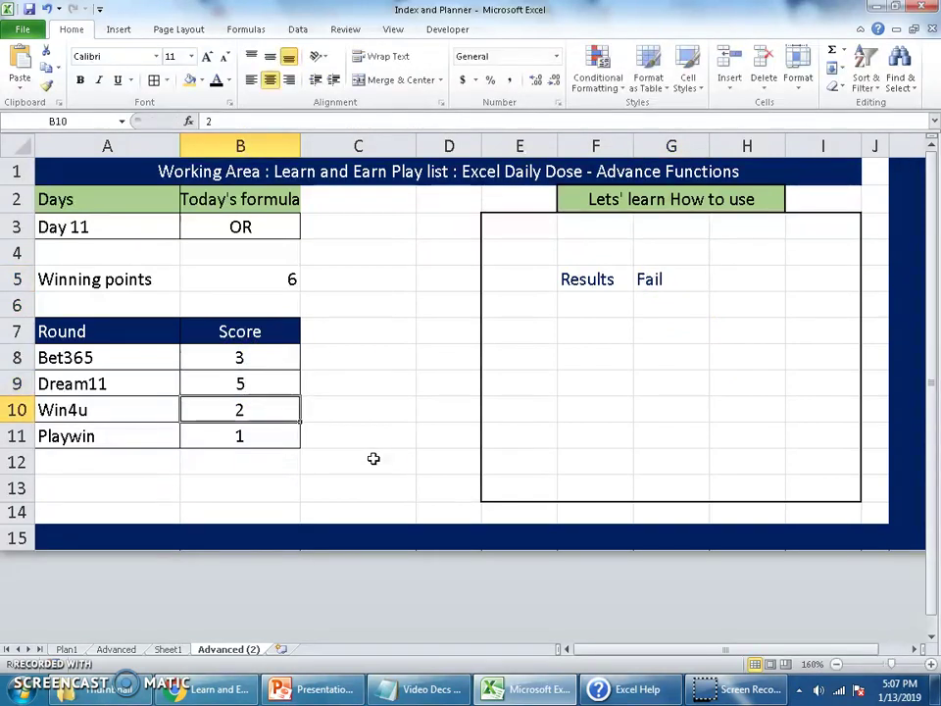
Center the result text in cell G5.
left_click(702, 276)
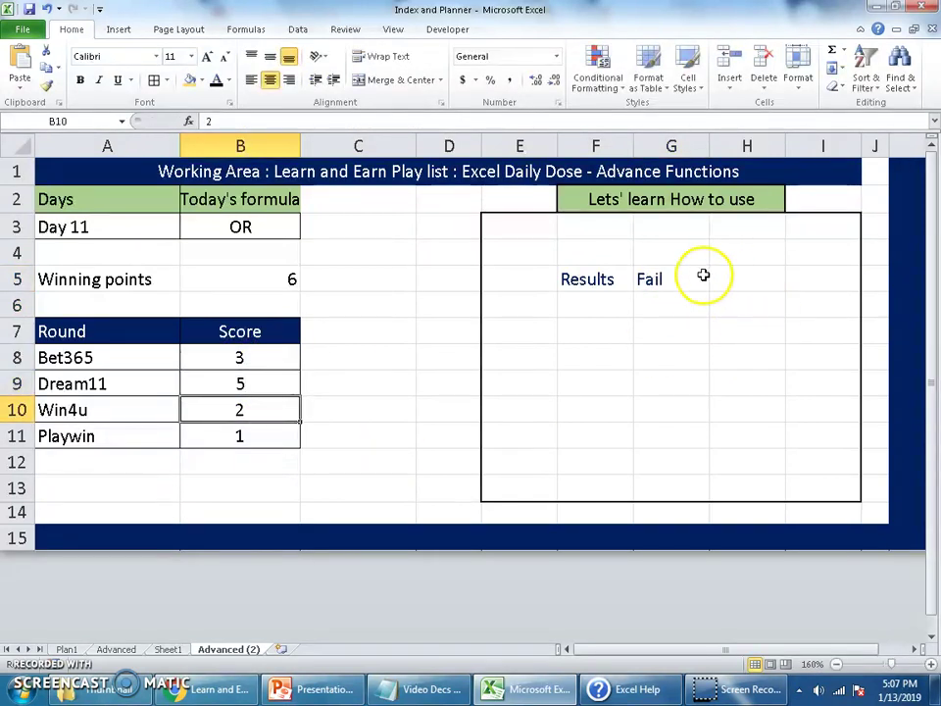
left_click(270, 84)
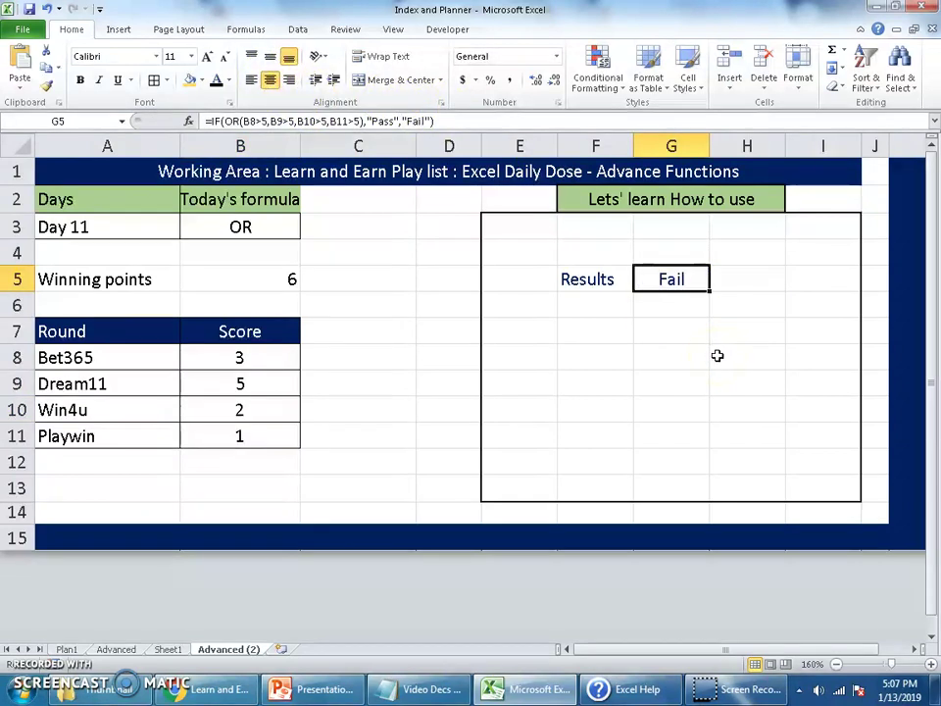
left_click(689, 347)
Review the combined IF and OR formula in G5, and switch to the Learn and Earn YouTube channel in Chrome.
double_click(677, 287)
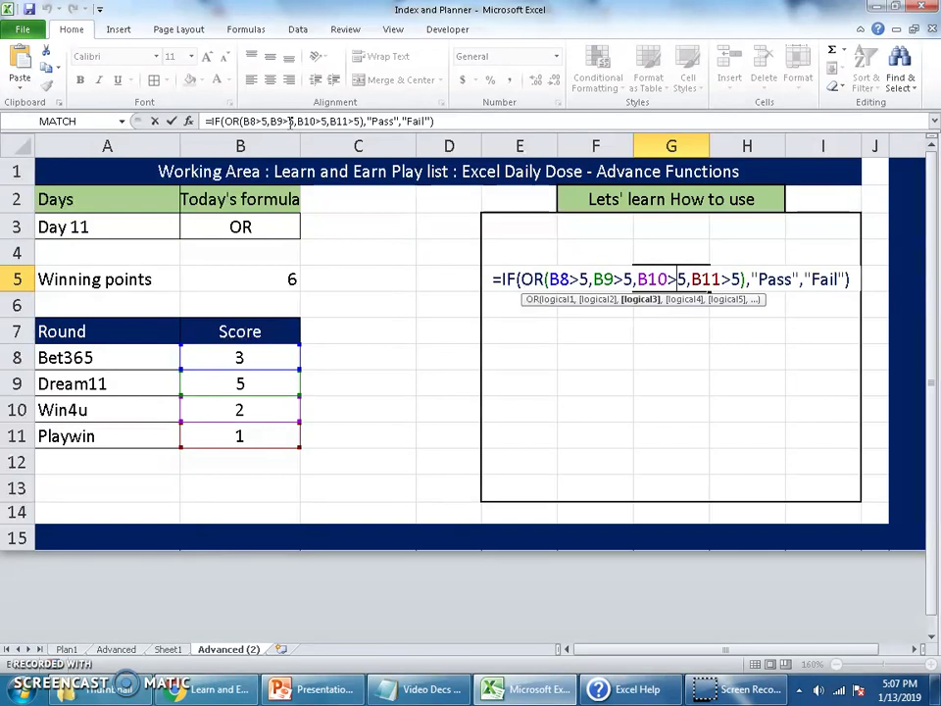
key("Return")
left_click(216, 688)
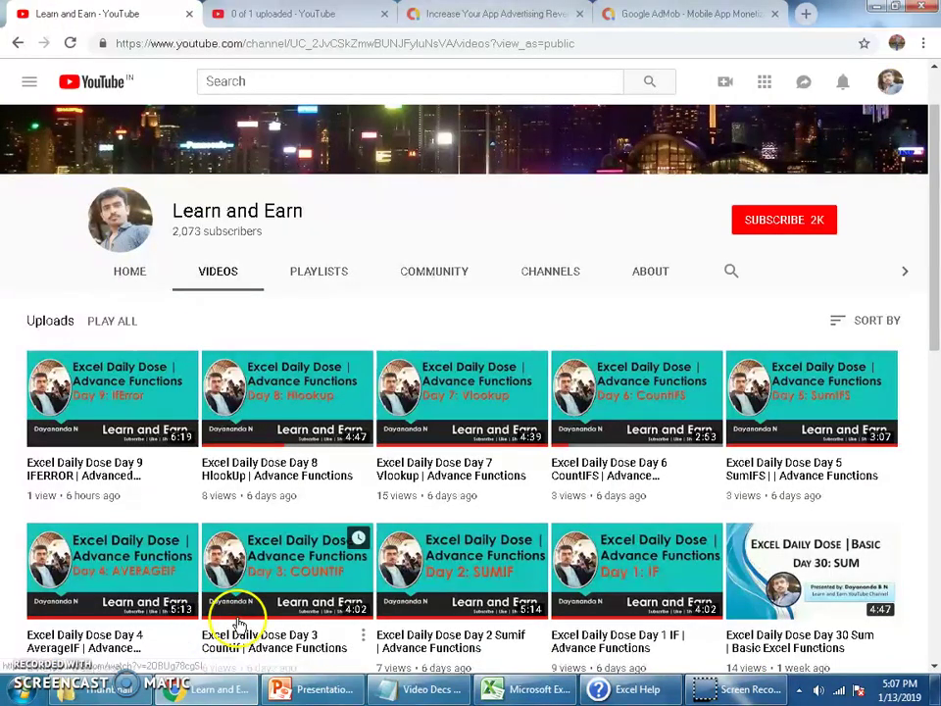